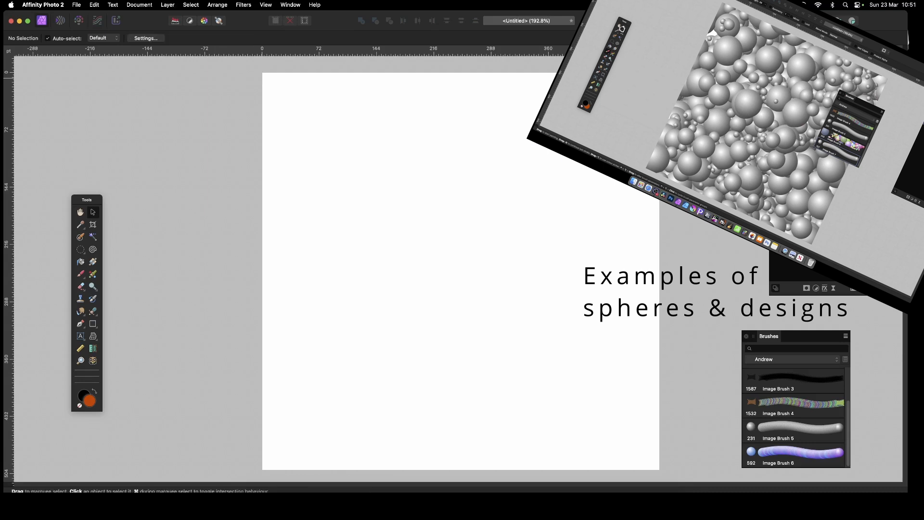
Switch to the Elliptical Marquee Tool and drag a large circle on the blank page.
click(81, 251)
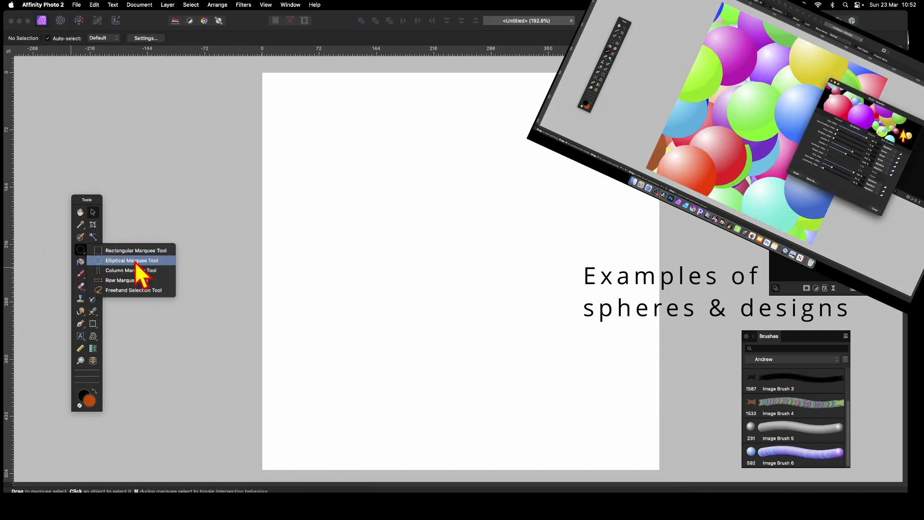
click(135, 262)
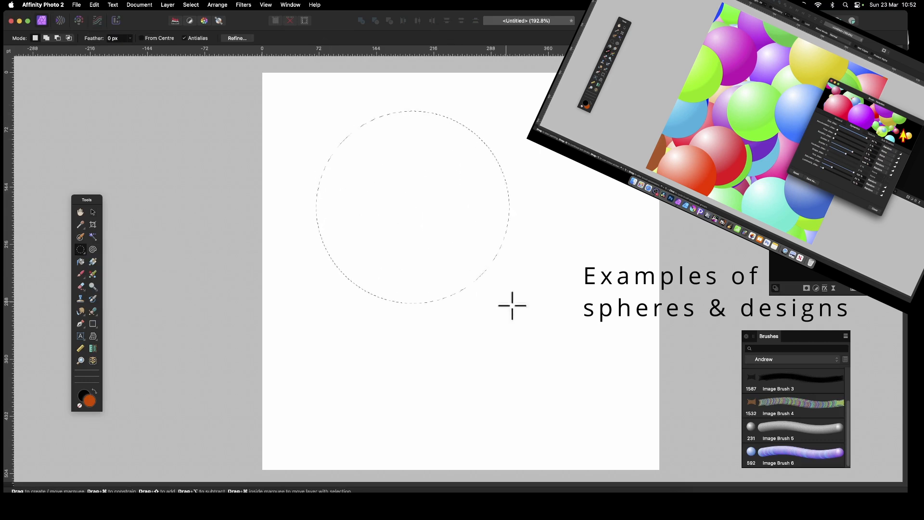
drag(574, 387, 607, 413)
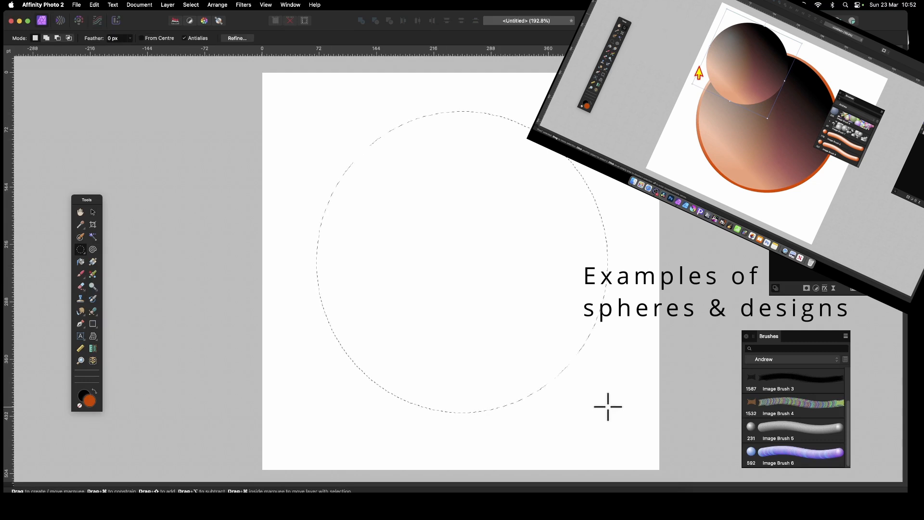
Add a new pixel layer and drag a white-to-black gradient fill across the circle.
click(168, 5)
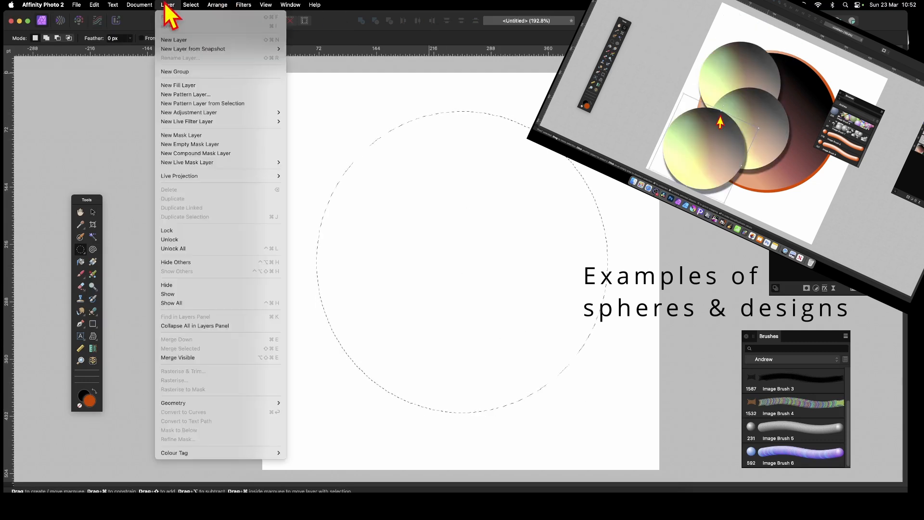
click(169, 41)
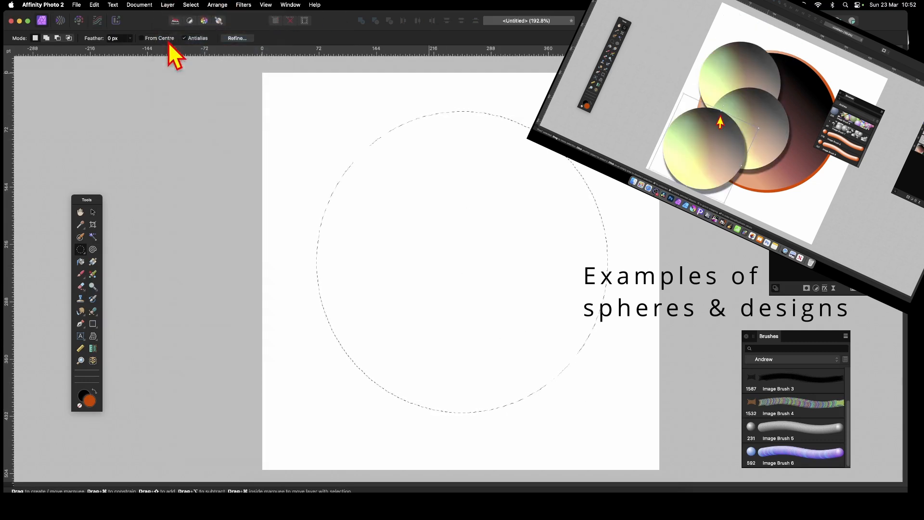
click(93, 262)
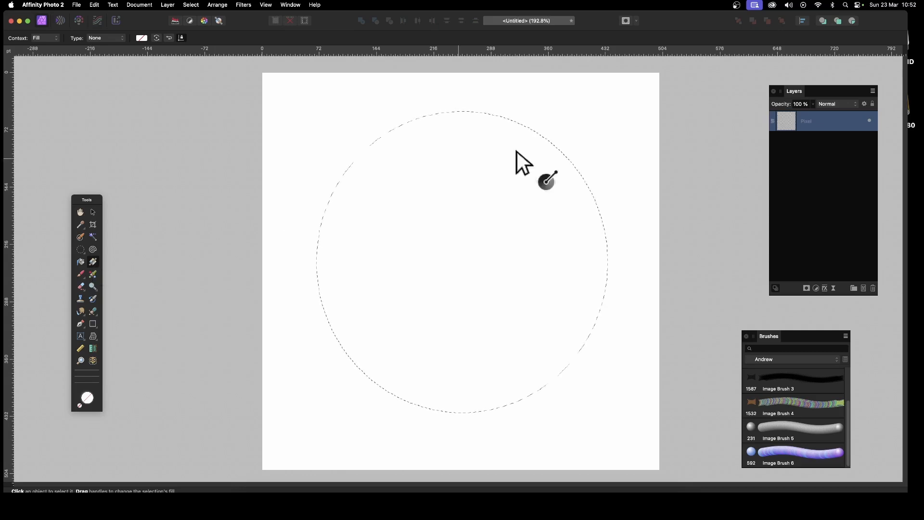
drag(362, 179, 581, 325)
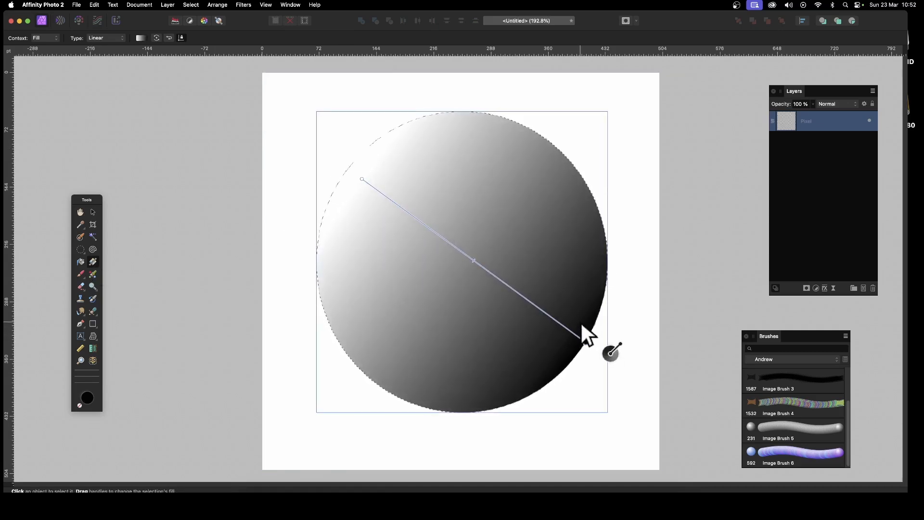
Make the gradient Elliptical and move its white highlight toward the upper left.
click(109, 39)
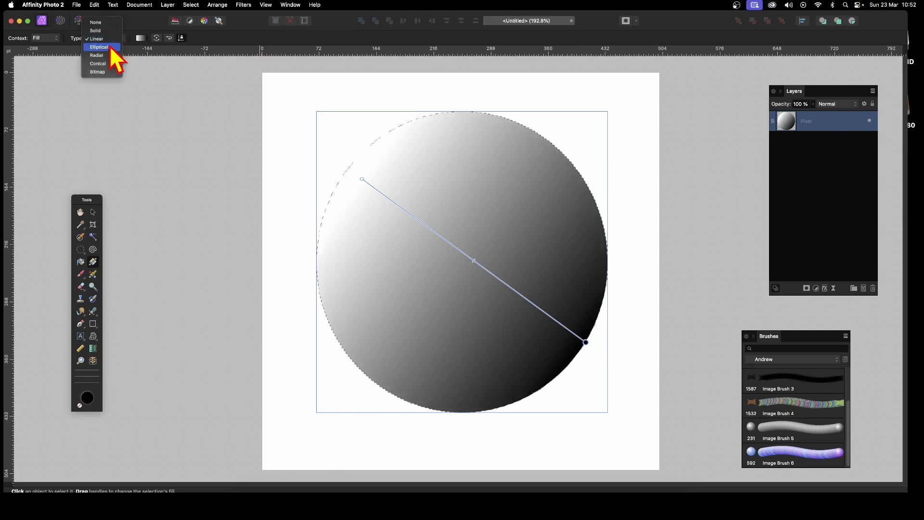
click(107, 47)
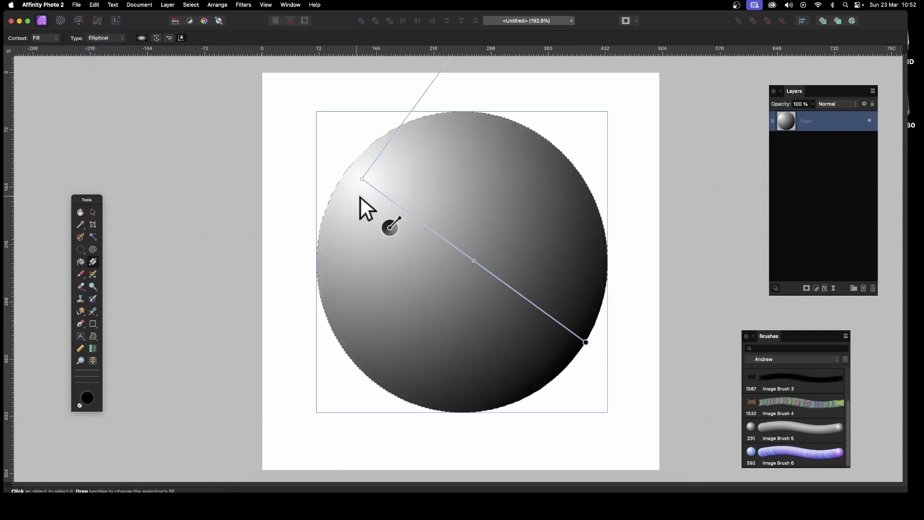
drag(362, 179, 411, 230)
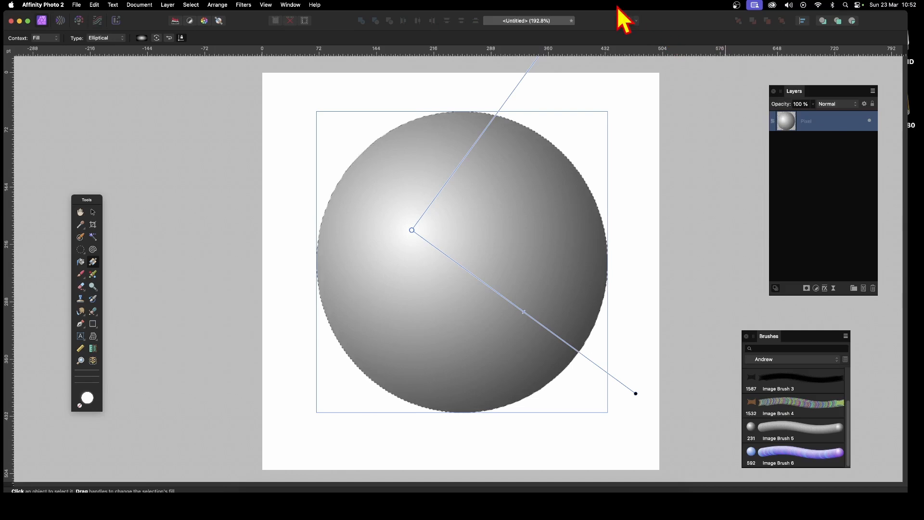
click(191, 5)
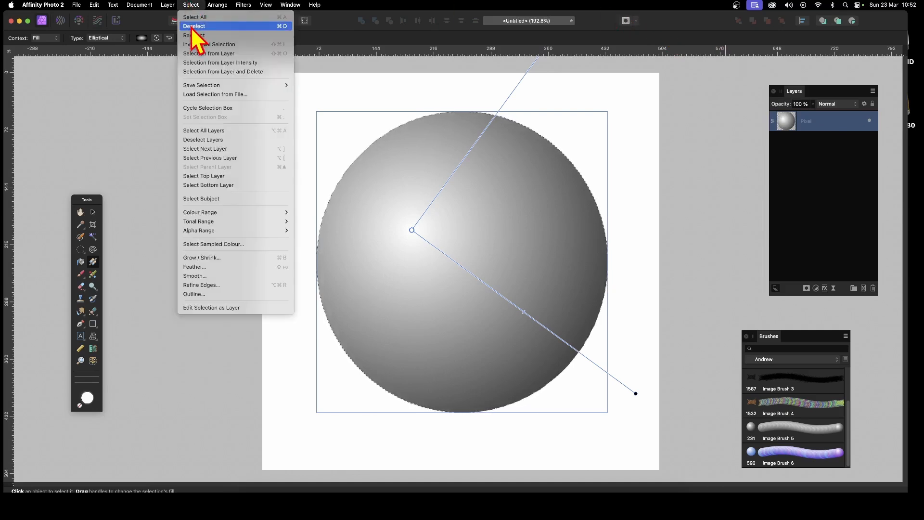
Deselect the circle, try cloning the sphere with the Move Tool, then undo the copies.
click(192, 25)
click(93, 213)
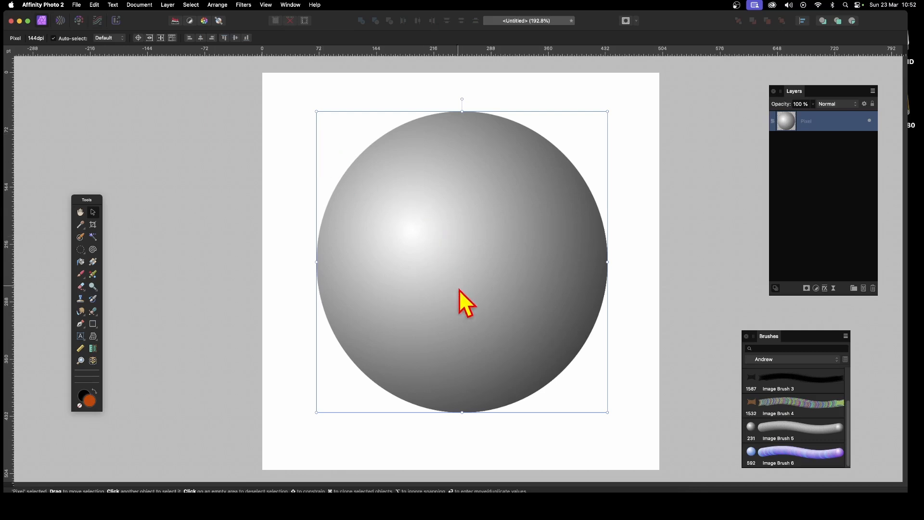
mouse_move(459, 303)
mouse_down()
mouse_move(351, 227)
mouse_move(341, 164)
mouse_move(274, 313)
mouse_move(466, 390)
mouse_move(467, 404)
mouse_up()
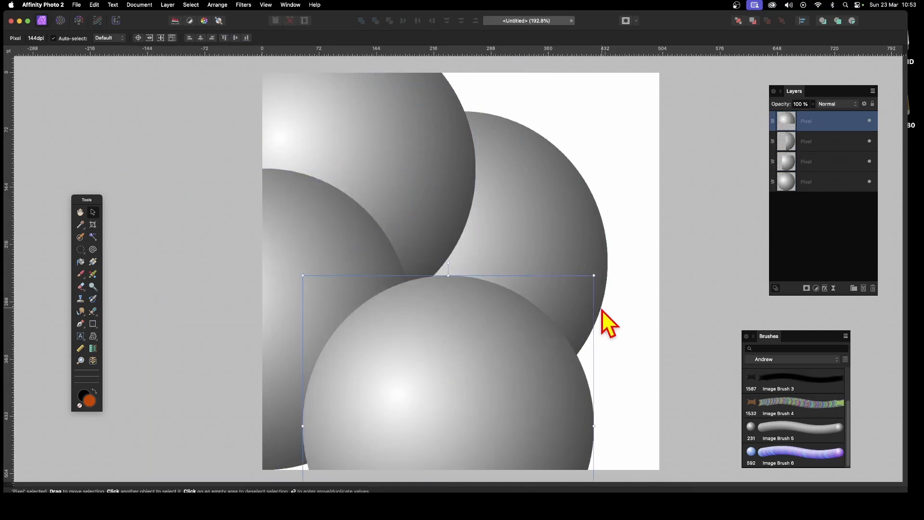
key(super+z)
key(super+z)
key(super+z)
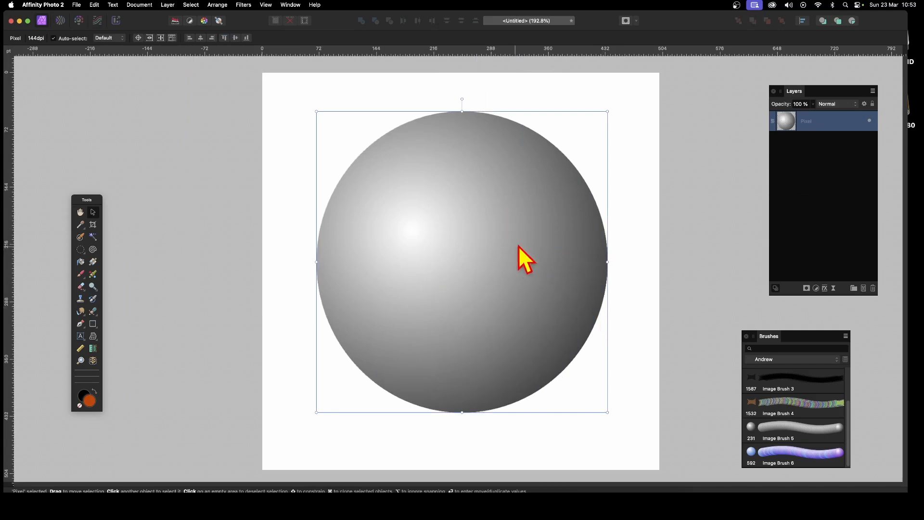
drag(518, 258, 495, 308)
key(super+z)
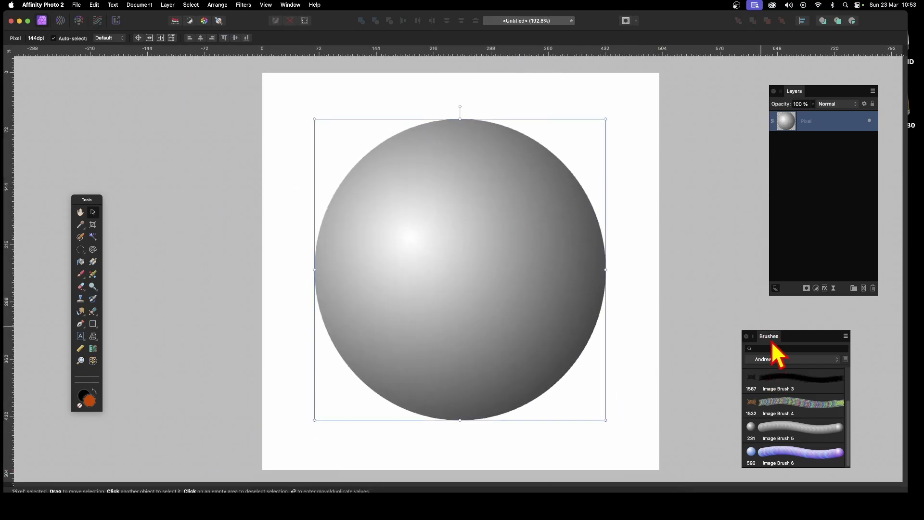
Bring the Brushes panel beside the sphere and reposition the sphere near its original spot.
mouse_move(772, 340)
mouse_down()
mouse_move(695, 275)
mouse_move(603, 148)
mouse_up()
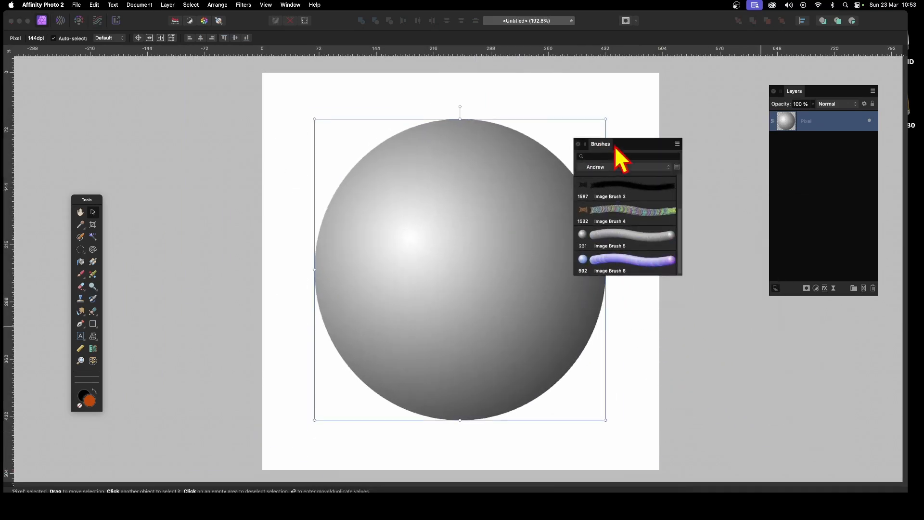
drag(337, 260, 566, 297)
click(405, 126)
drag(624, 370, 389, 323)
Create Image Brush 7 from the sphere via New Brush From Selection and open its settings.
click(678, 144)
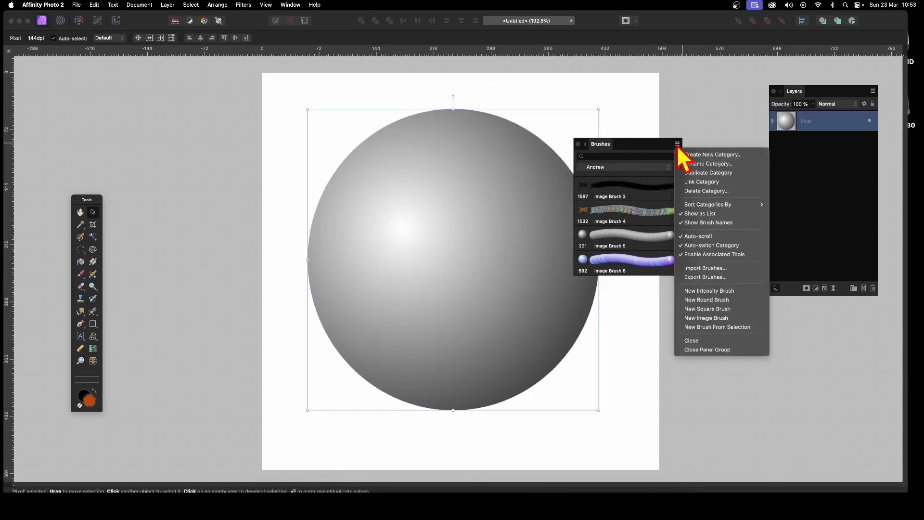
click(706, 328)
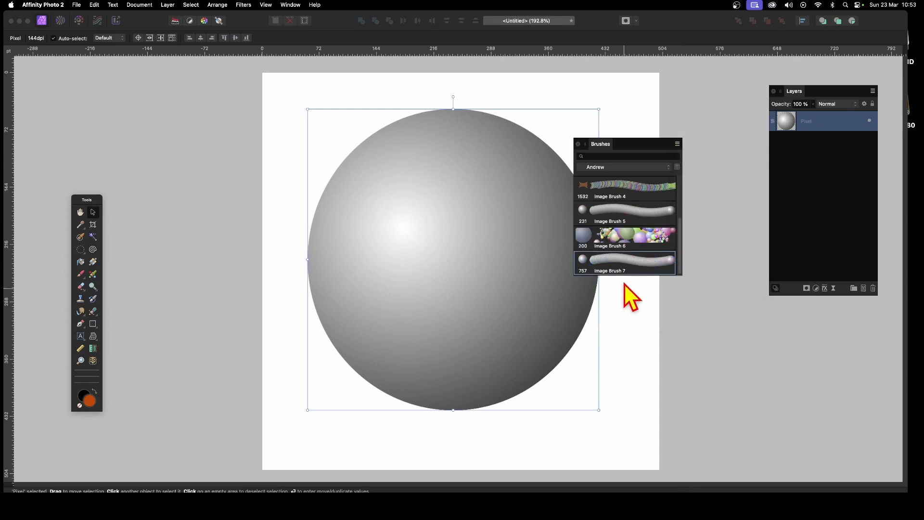
double_click(648, 267)
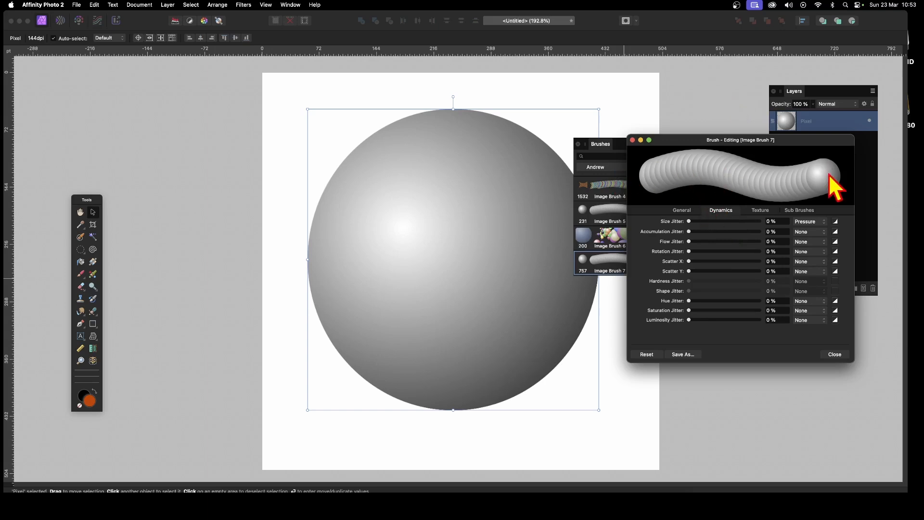
Set Image Brush 7's size to 97.5 px and horizontal scatter to 578%.
click(692, 212)
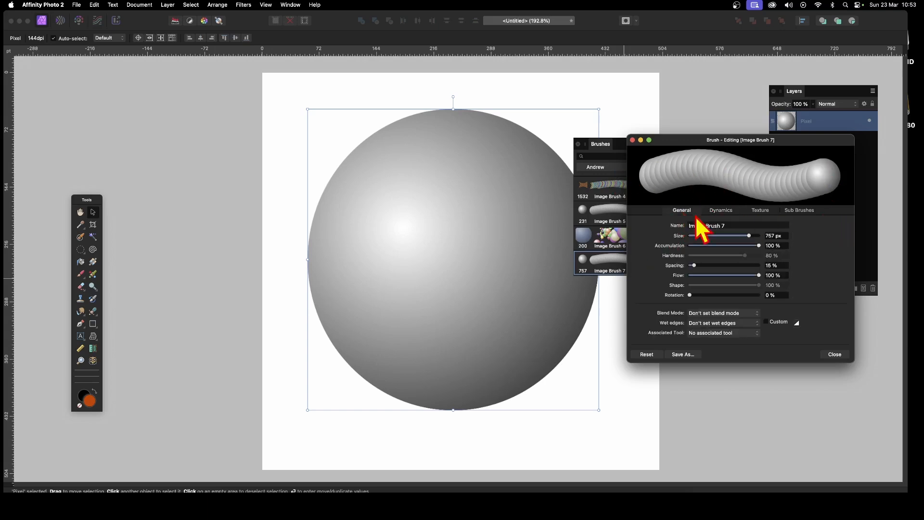
mouse_move(749, 236)
mouse_down()
mouse_move(722, 236)
mouse_move(726, 222)
mouse_move(741, 222)
mouse_up()
click(723, 212)
drag(692, 262, 747, 271)
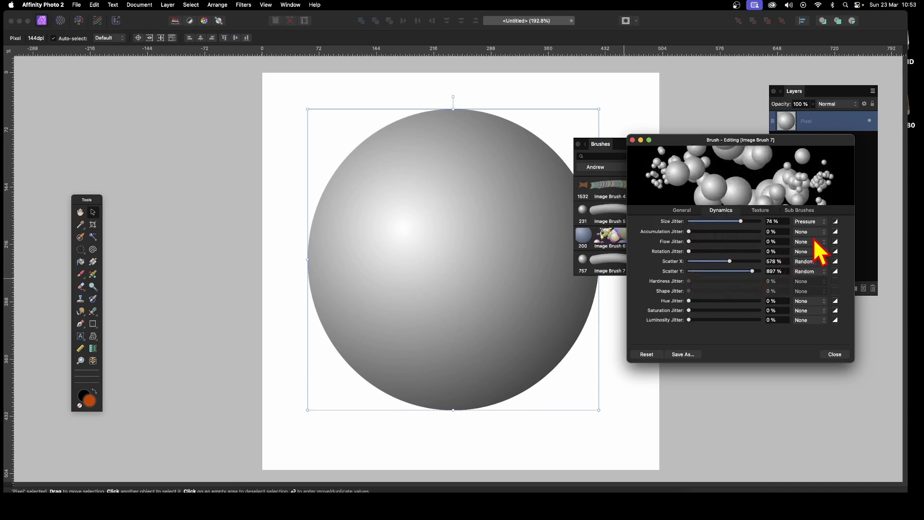
Set size jitter to Random, close the brush editor, and delete the original sphere layer.
click(808, 222)
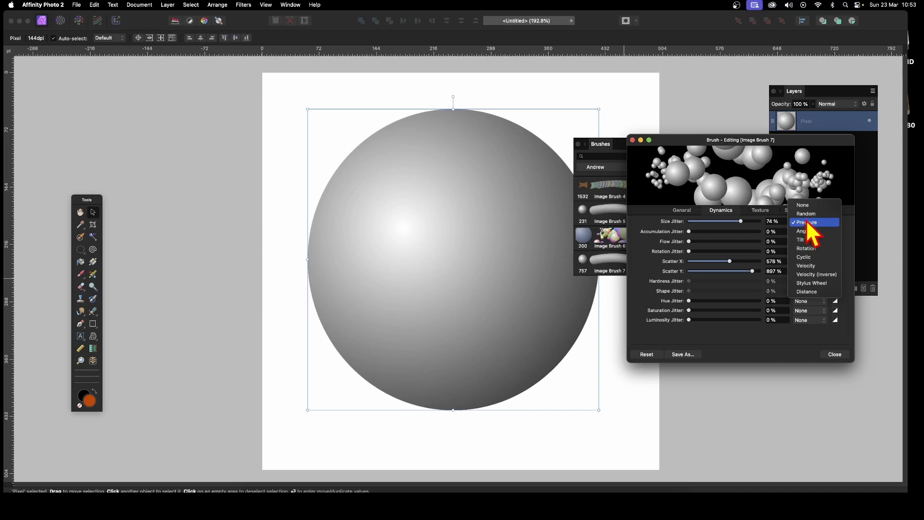
click(809, 213)
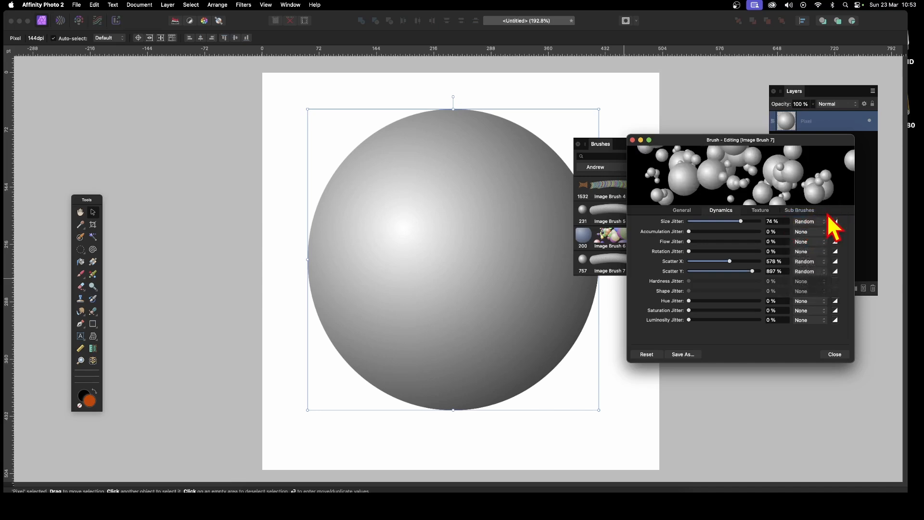
click(841, 357)
key(Delete)
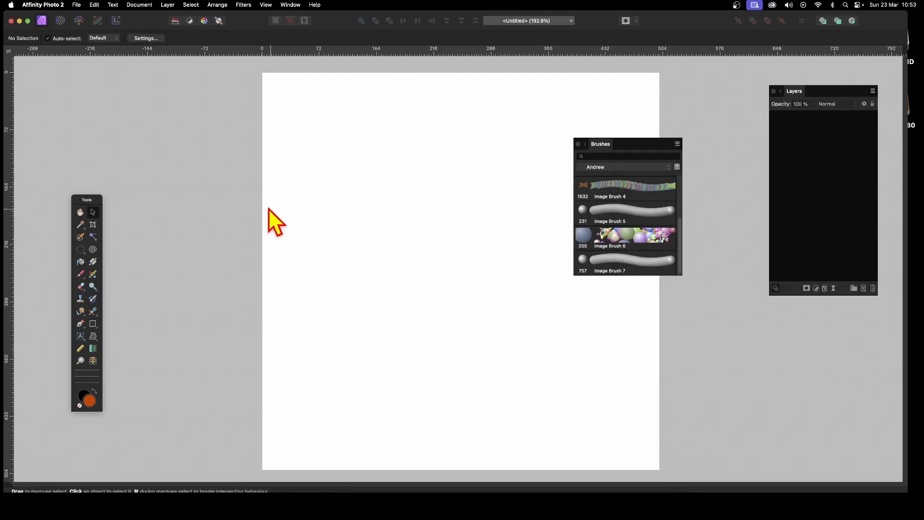
Paint randomly sized grey spheres across the whole page with Image Brush 7.
click(80, 273)
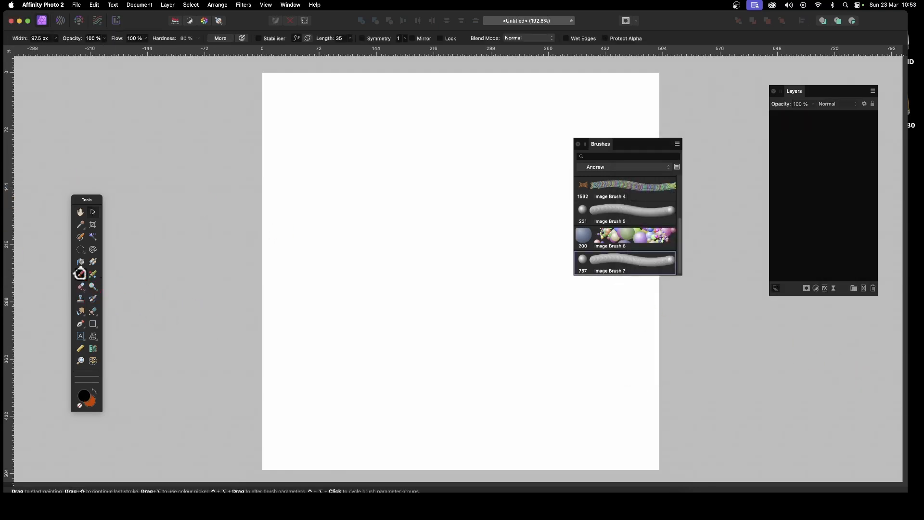
mouse_move(413, 169)
mouse_down()
mouse_move(537, 218)
mouse_move(456, 298)
mouse_move(364, 119)
mouse_move(581, 56)
mouse_move(651, 54)
mouse_move(486, 267)
mouse_move(294, 296)
mouse_move(314, 159)
mouse_move(294, 146)
mouse_move(283, 181)
mouse_move(449, 251)
mouse_move(574, 382)
mouse_move(629, 422)
mouse_move(640, 456)
mouse_move(547, 440)
mouse_move(539, 405)
mouse_move(322, 404)
mouse_move(332, 420)
mouse_move(245, 398)
mouse_move(279, 348)
mouse_move(488, 277)
mouse_move(602, 177)
mouse_move(563, 158)
mouse_move(650, 99)
mouse_move(602, 117)
mouse_move(640, 105)
mouse_up()
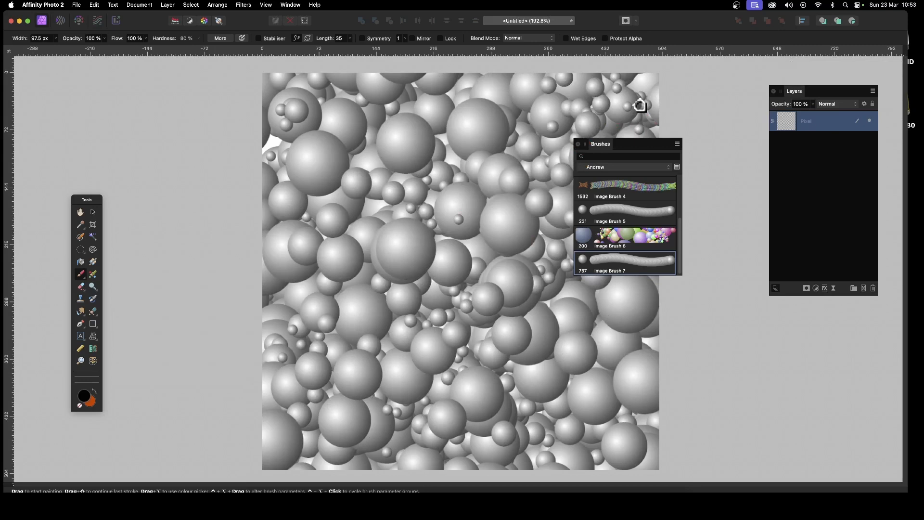
click(94, 213)
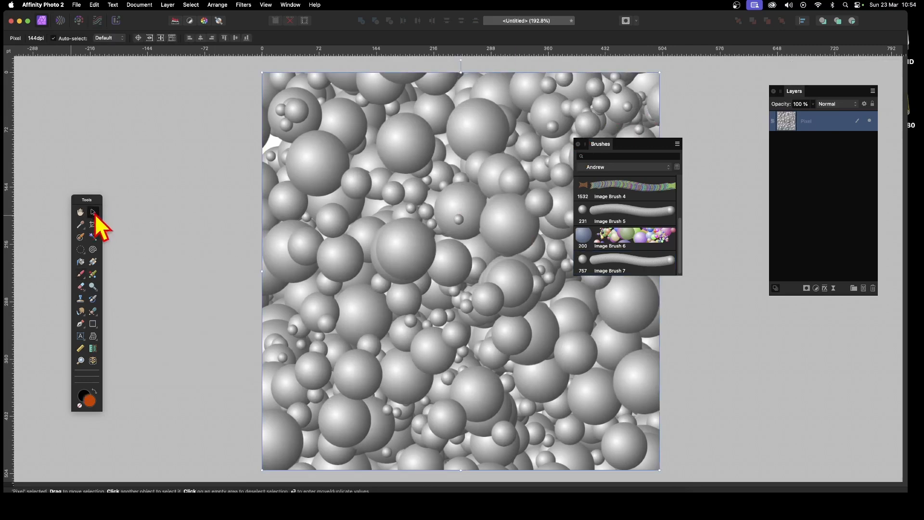
Apply a Twirl distortion to the painted spheres, then delete that layer.
click(243, 5)
mouse_move(260, 50)
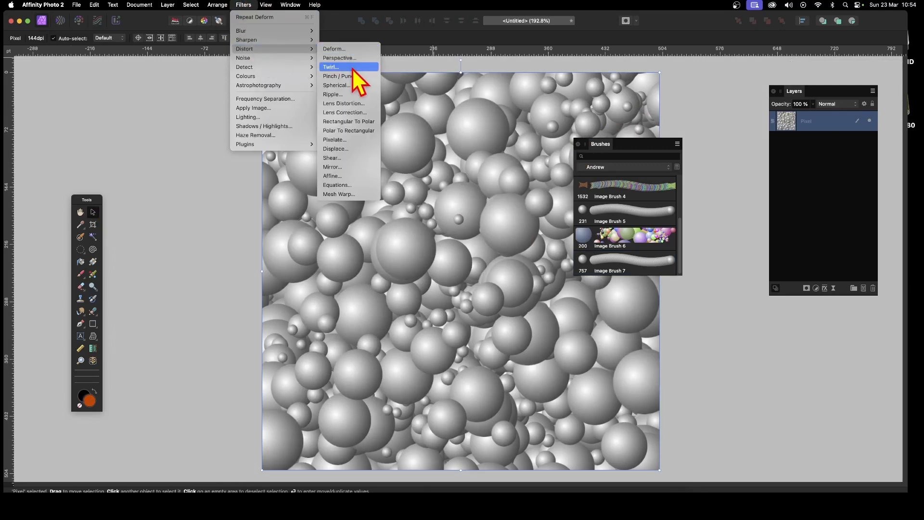
click(351, 67)
drag(775, 421, 514, 216)
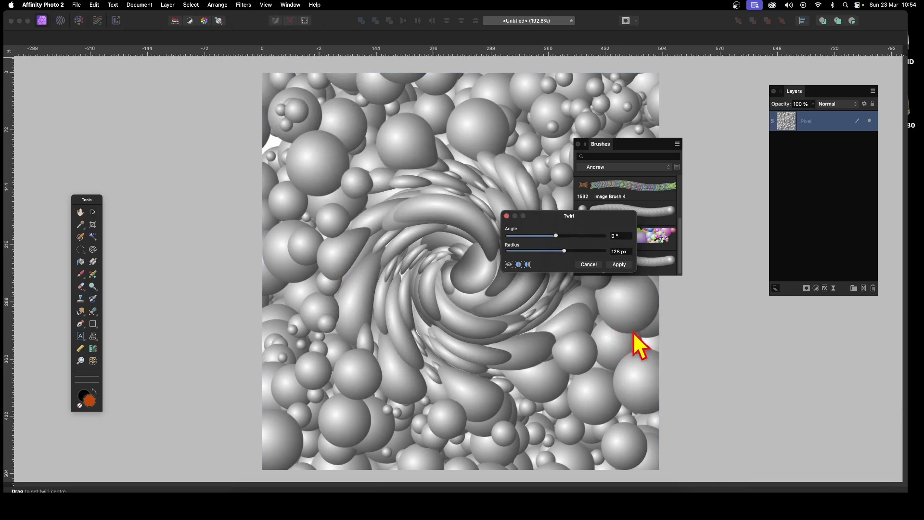
click(621, 267)
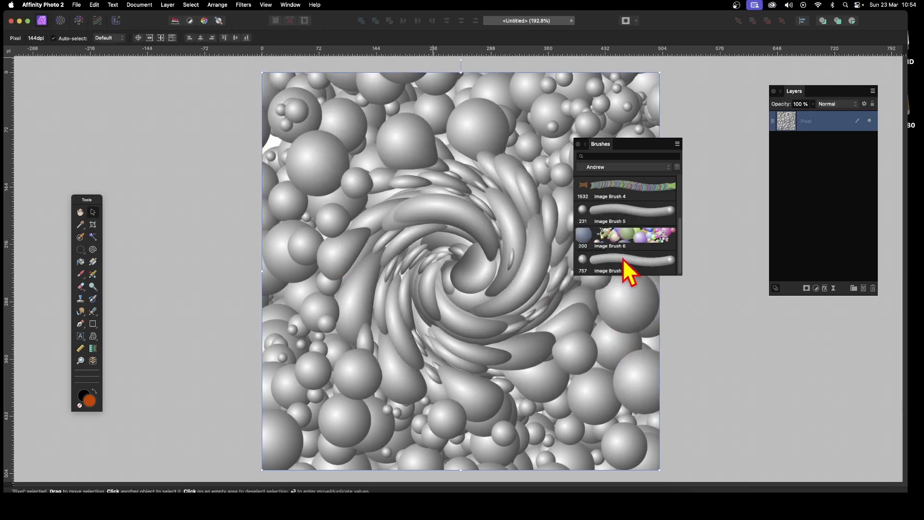
key(Delete)
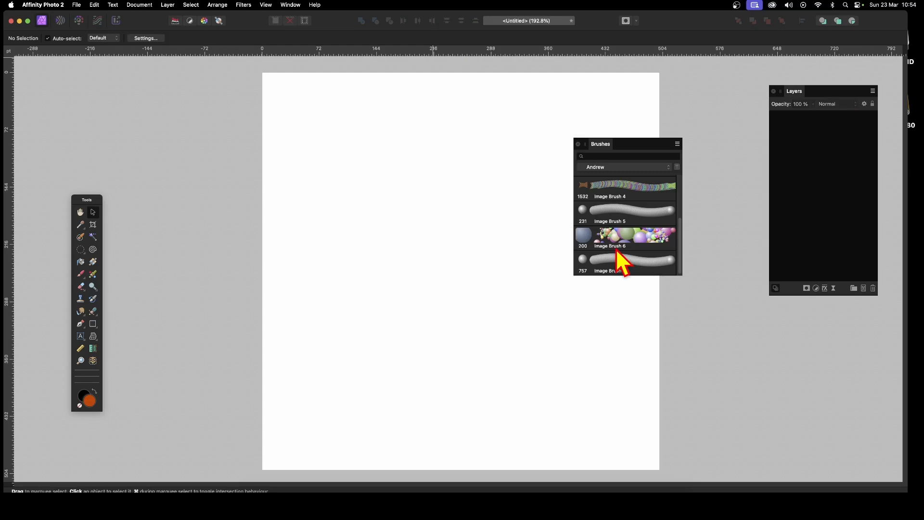
Drag a large elliptical marquee circle and add a new empty pixel layer.
click(80, 249)
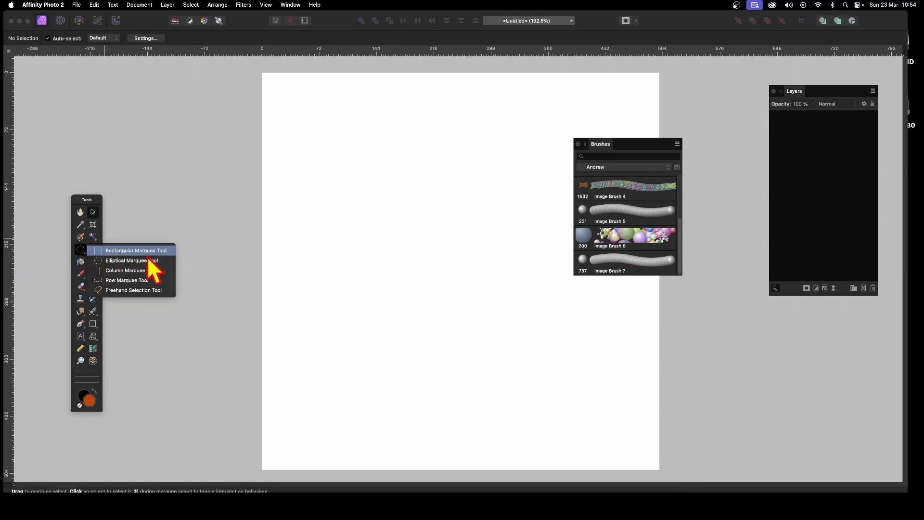
click(147, 260)
drag(305, 112, 614, 421)
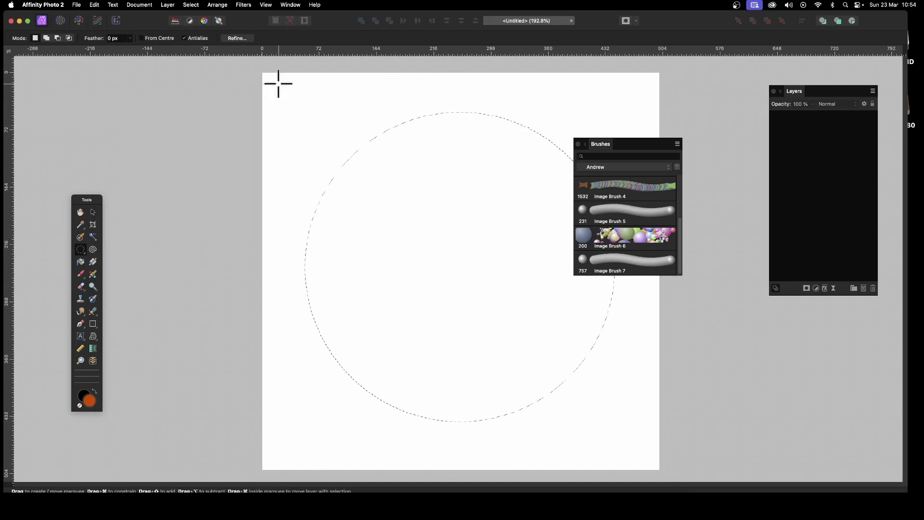
click(164, 6)
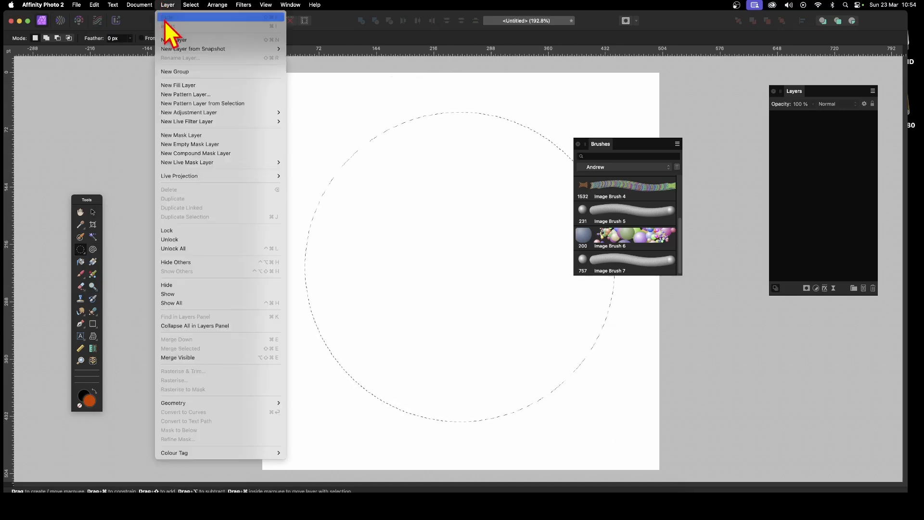
click(168, 40)
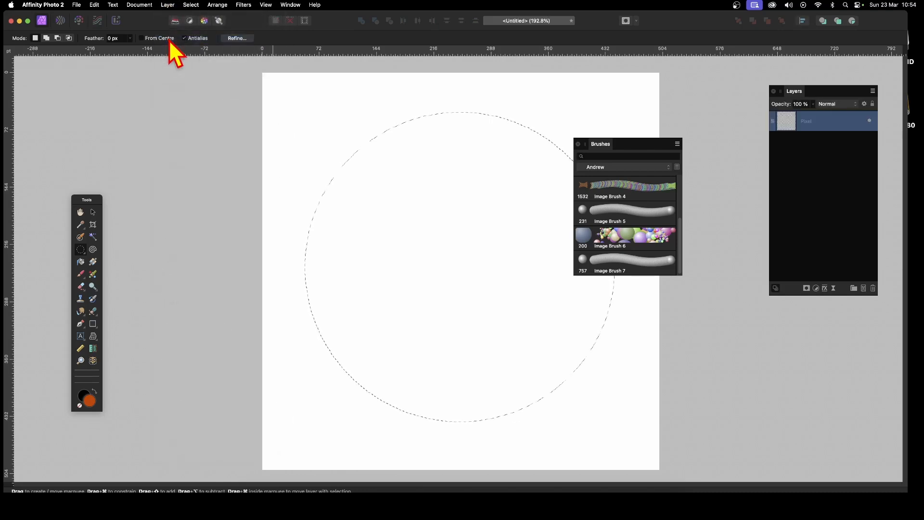
click(92, 262)
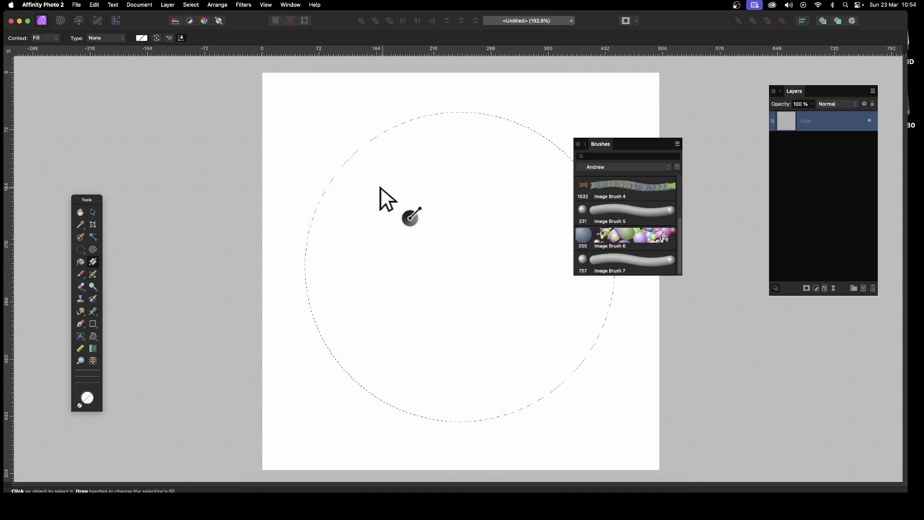
Drag an Elliptical gradient in the circle with its highlight moved to the upper left.
drag(350, 175, 520, 288)
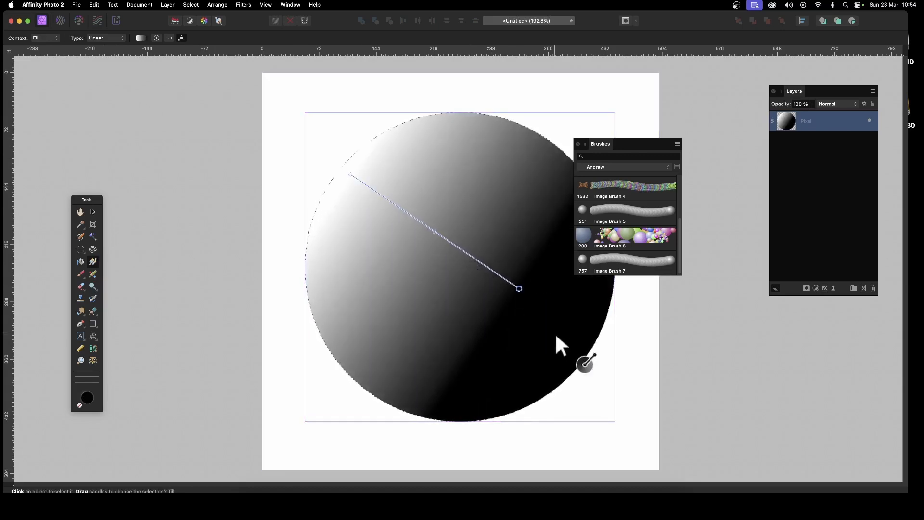
click(104, 38)
click(103, 49)
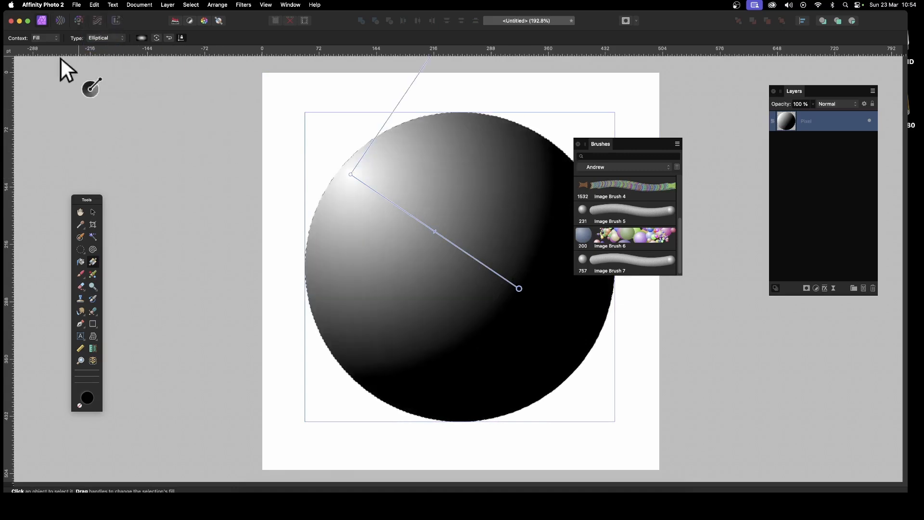
drag(350, 175, 364, 202)
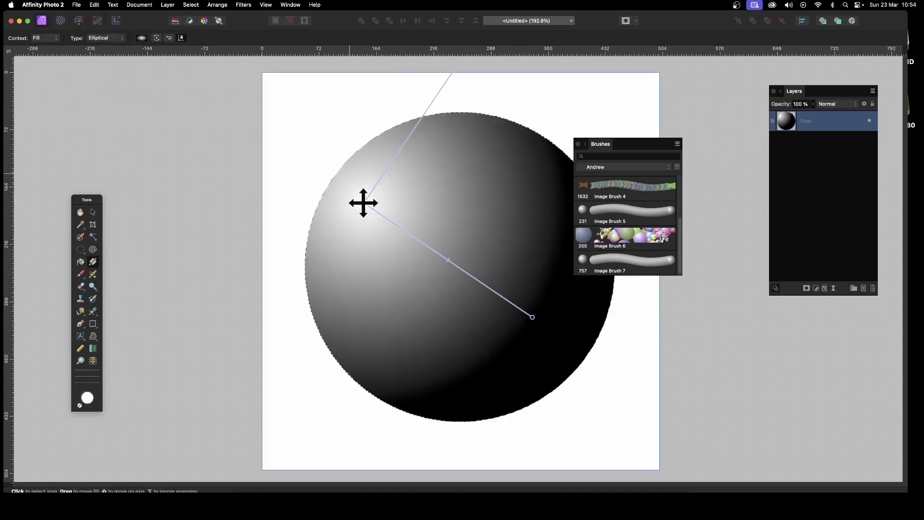
Change the gradient's dark end stop to orange.
click(141, 38)
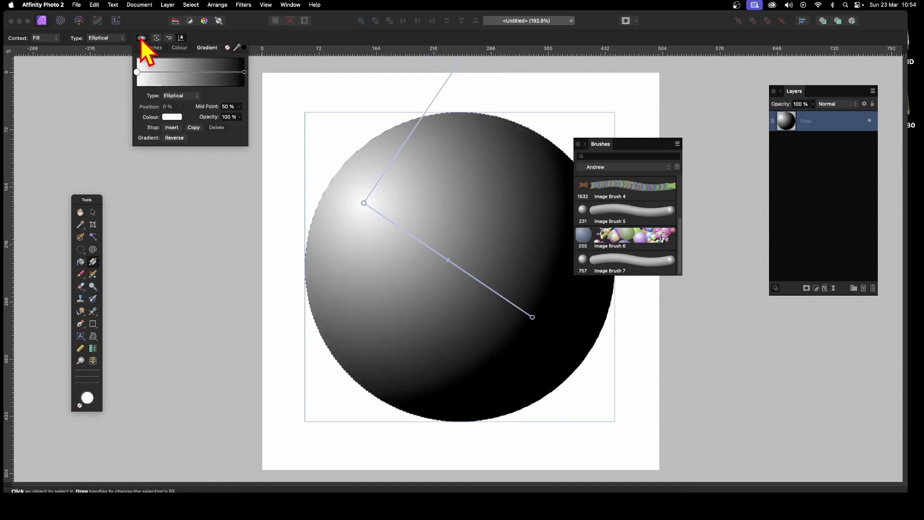
click(244, 71)
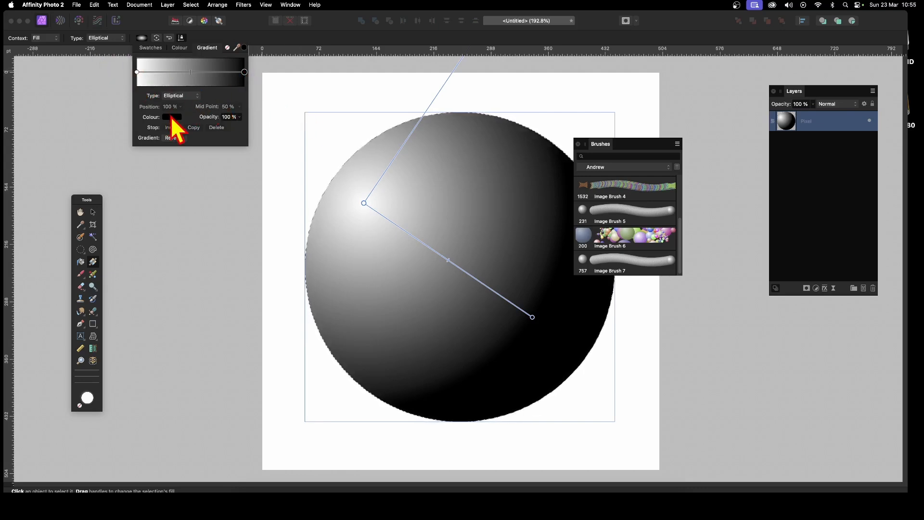
click(172, 117)
drag(176, 200, 167, 202)
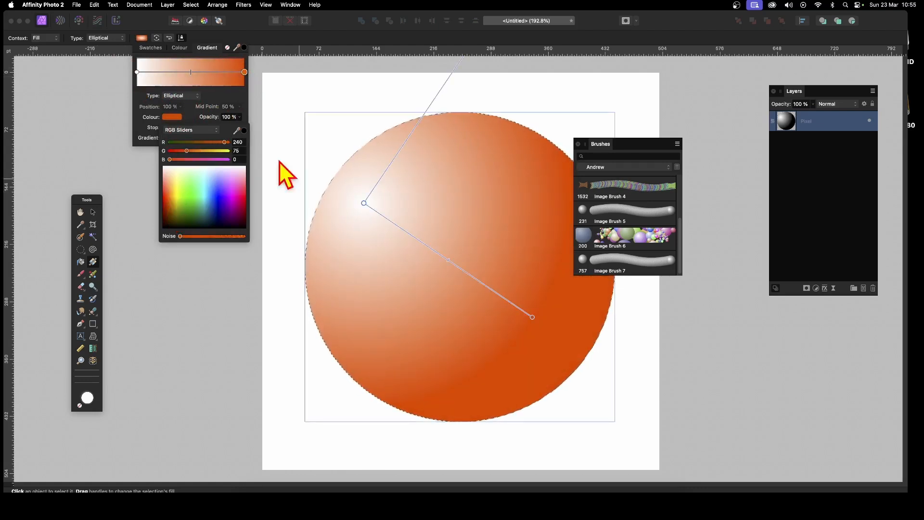
click(285, 59)
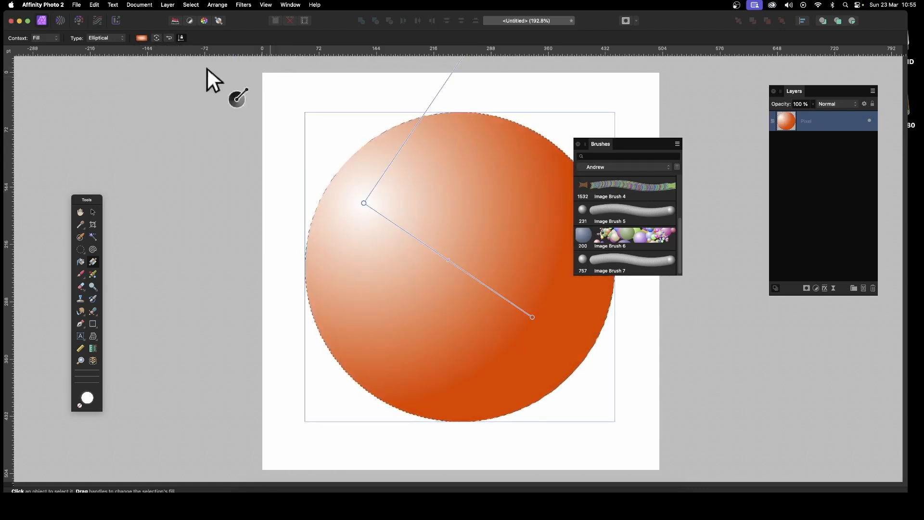
Switch to the Move Tool and deselect the circle.
click(92, 212)
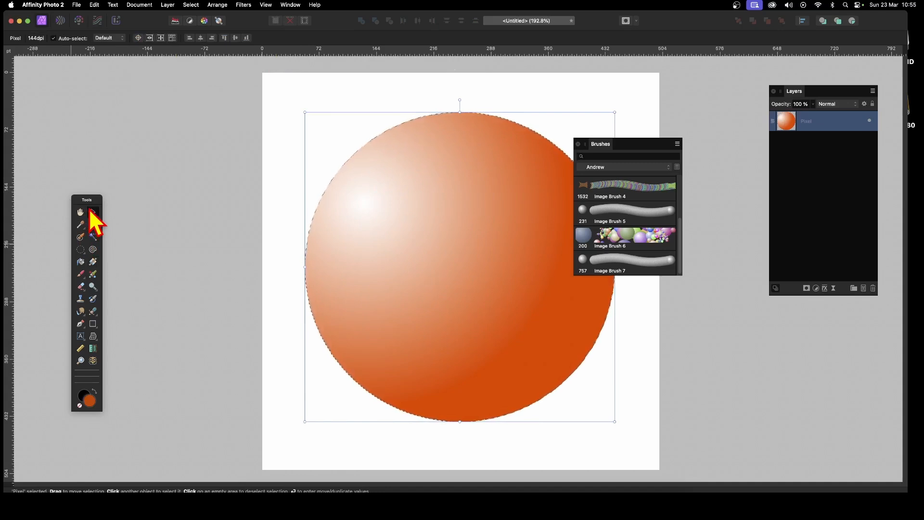
click(192, 6)
click(200, 30)
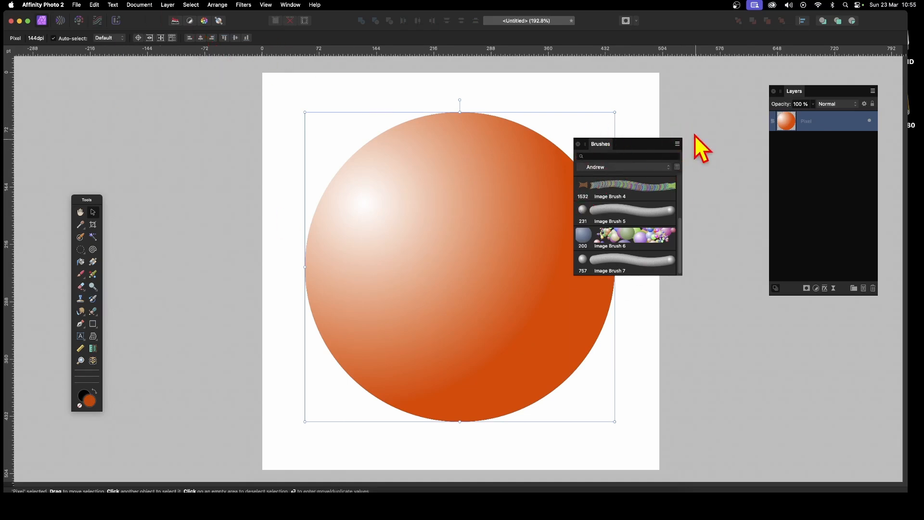
Create Image Brush 8 from the orange sphere and delete the sphere layer.
click(677, 145)
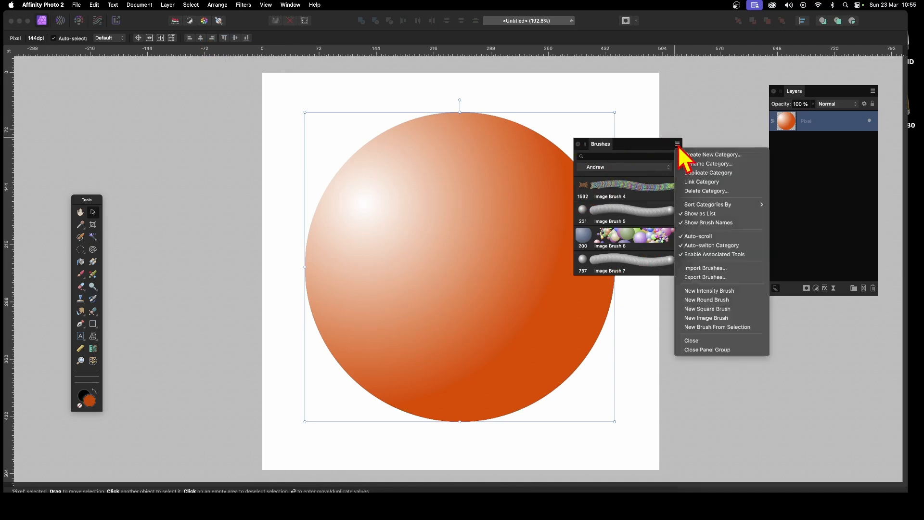
click(706, 328)
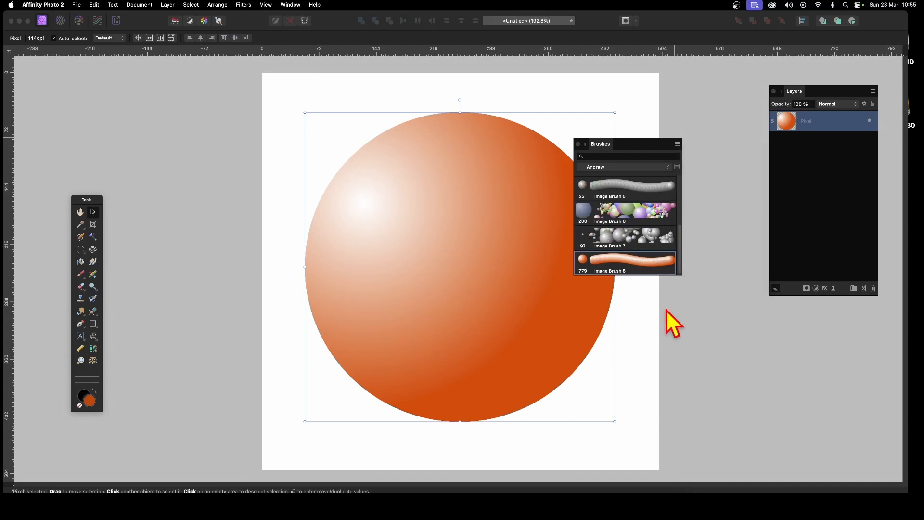
key(Delete)
Open Image Brush 8's settings and move the settings window aside.
double_click(628, 266)
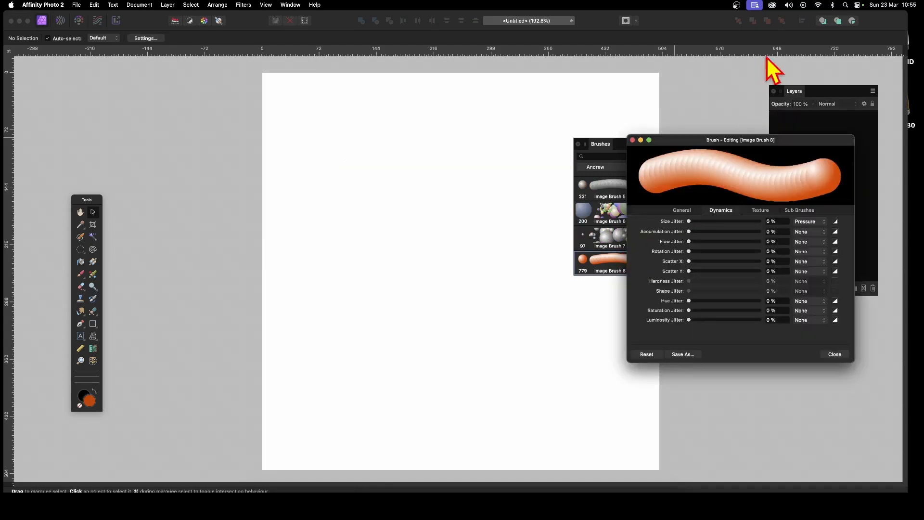
drag(734, 139, 653, 129)
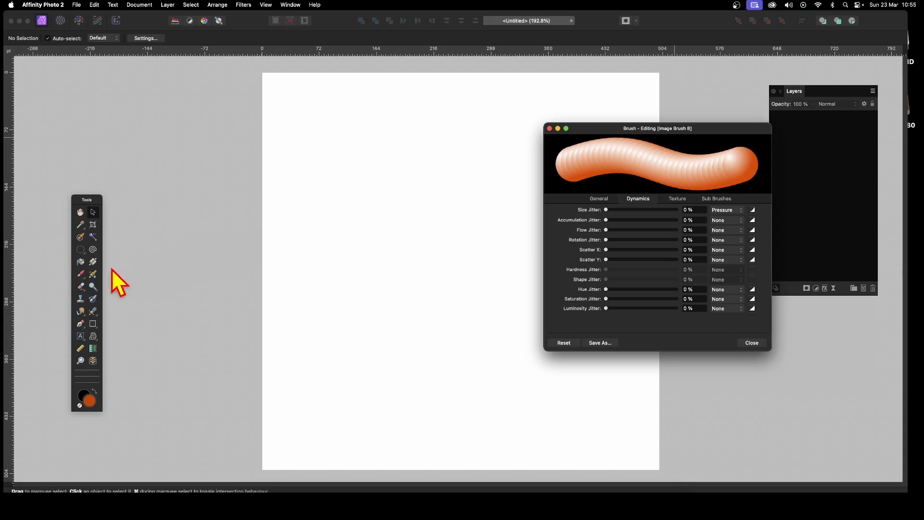
click(80, 275)
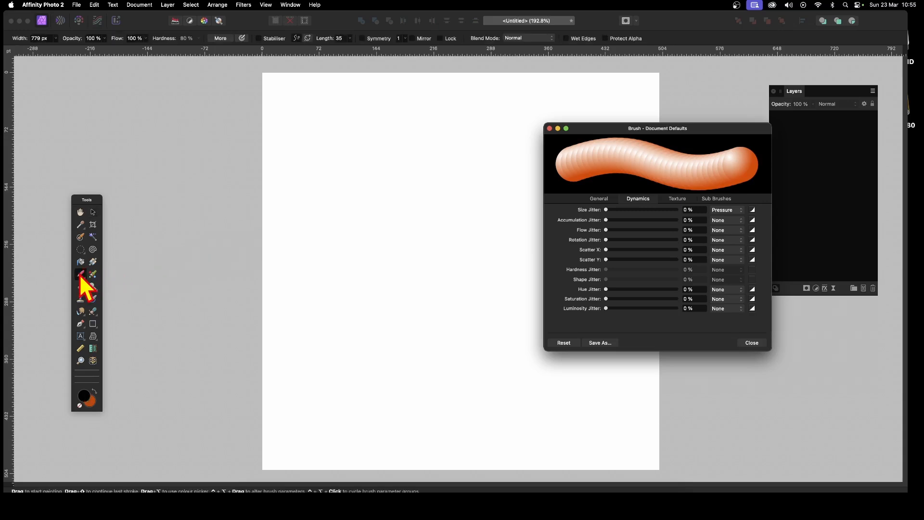
Test the sphere brush, then add size jitter, 704%/546% scatter, 100% hue and 33% saturation jitter.
mouse_move(337, 203)
mouse_down()
mouse_move(382, 288)
mouse_move(629, 331)
mouse_move(433, 164)
mouse_move(489, 313)
mouse_move(252, 155)
mouse_move(539, 383)
mouse_move(593, 332)
mouse_move(351, 318)
mouse_move(365, 289)
mouse_up()
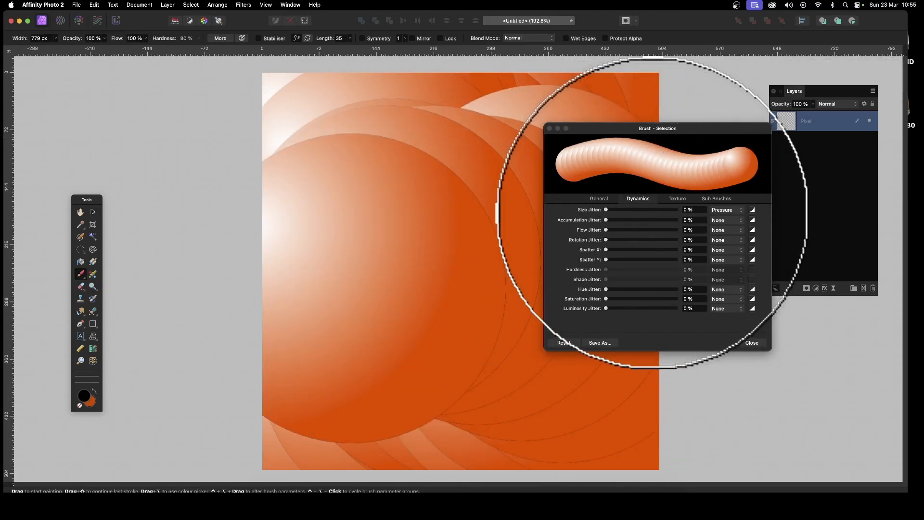
drag(613, 214, 671, 211)
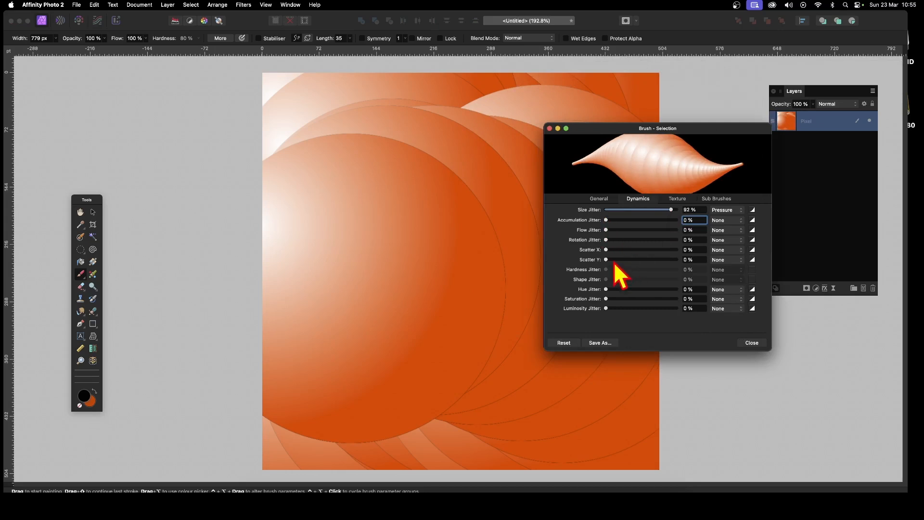
drag(606, 260, 655, 250)
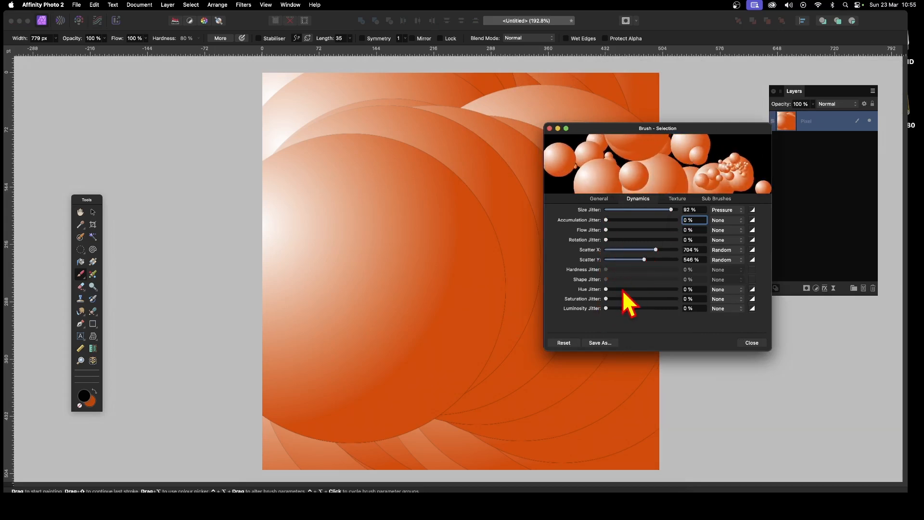
drag(622, 290, 678, 290)
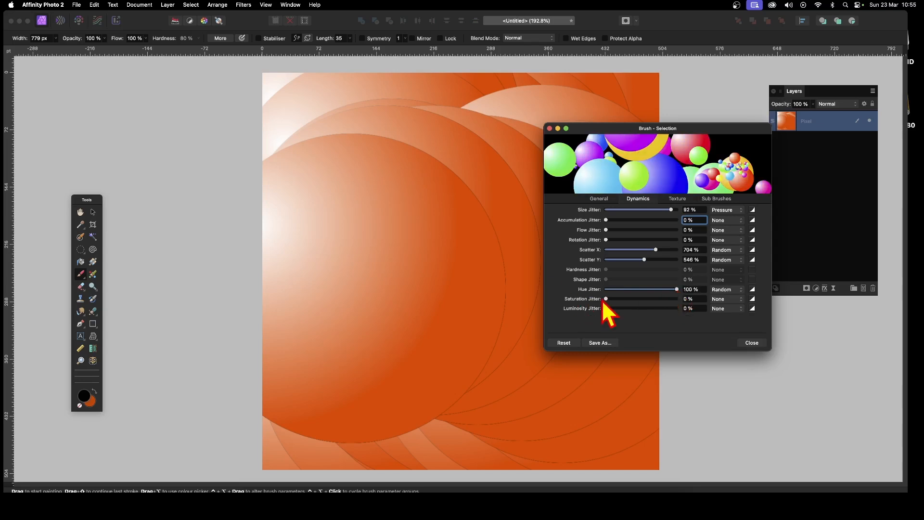
mouse_move(606, 298)
mouse_down()
mouse_move(628, 299)
mouse_move(613, 308)
mouse_up()
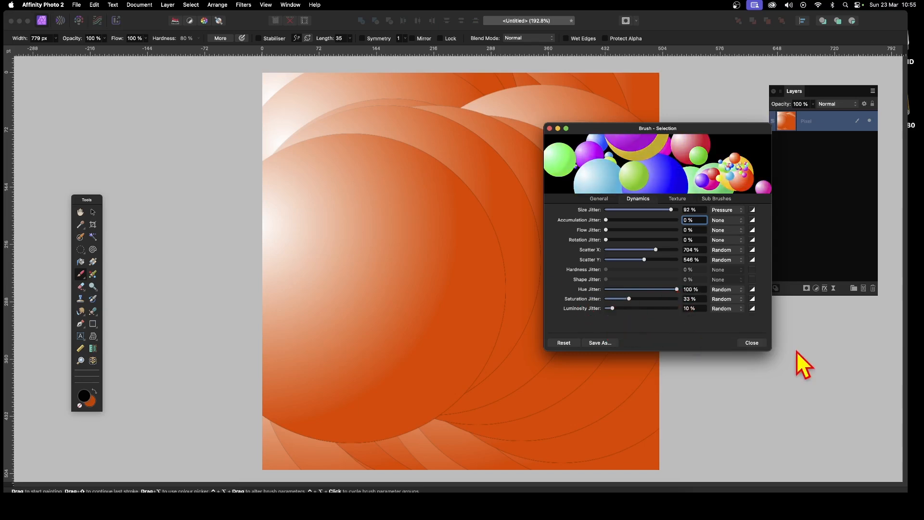
click(760, 346)
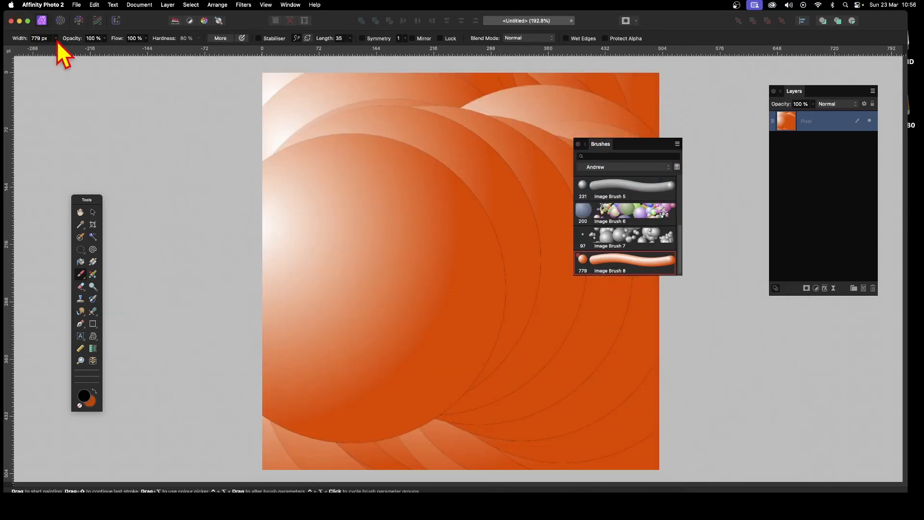
Paint spheres at about 170 px width, switch size jitter to Random, and paint more mixed-size spheres.
mouse_move(57, 38)
mouse_down()
mouse_move(61, 57)
mouse_move(43, 47)
mouse_up()
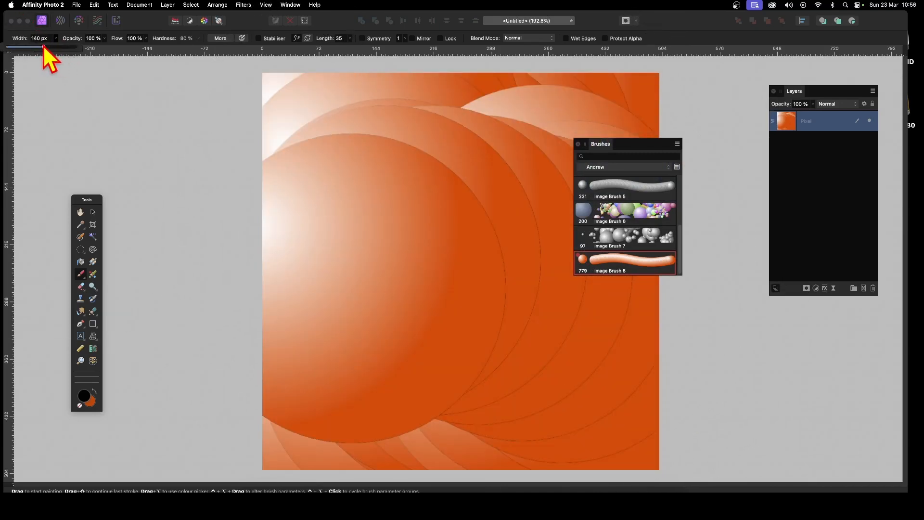
mouse_move(421, 196)
mouse_down()
mouse_move(534, 206)
mouse_move(446, 216)
mouse_move(377, 303)
mouse_move(475, 260)
mouse_move(627, 346)
mouse_move(624, 313)
mouse_move(415, 325)
mouse_move(378, 254)
mouse_up()
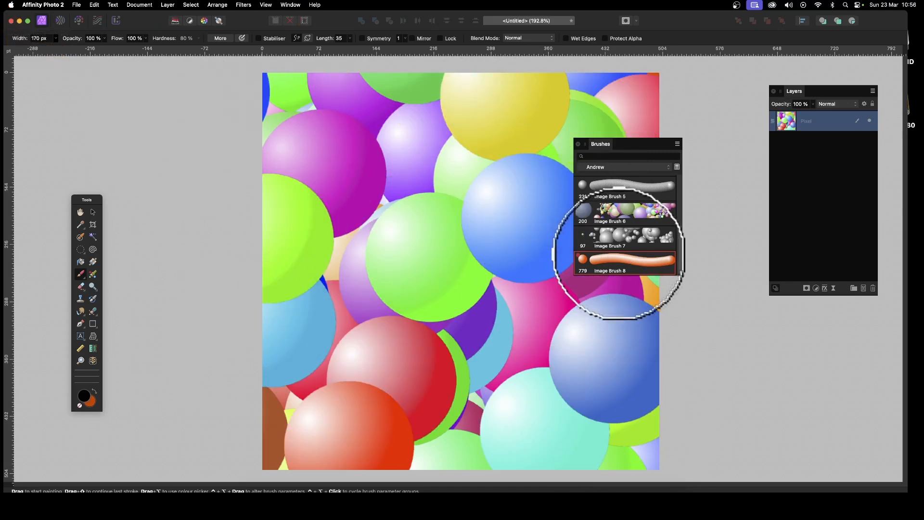
double_click(632, 262)
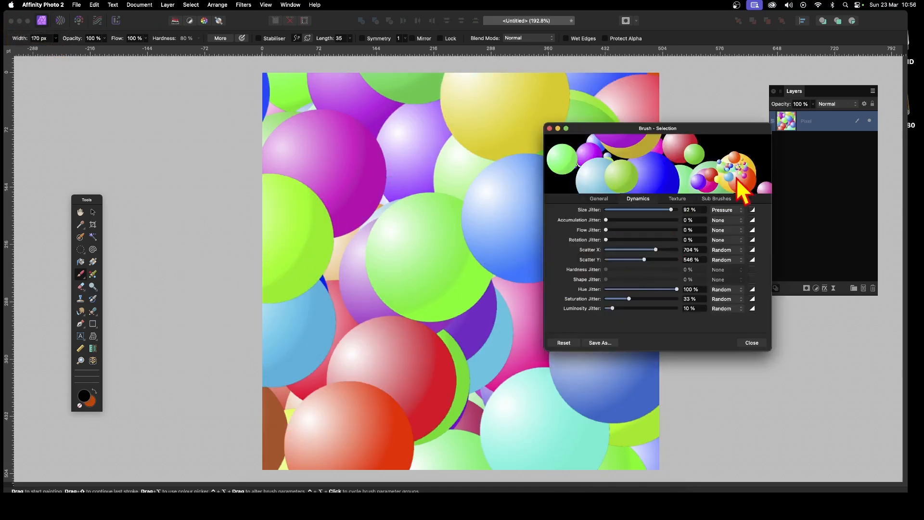
click(718, 210)
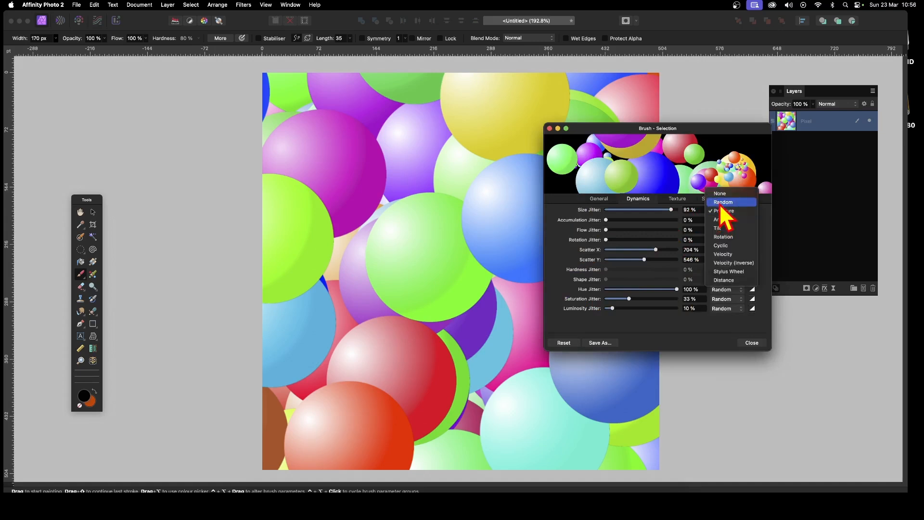
click(732, 199)
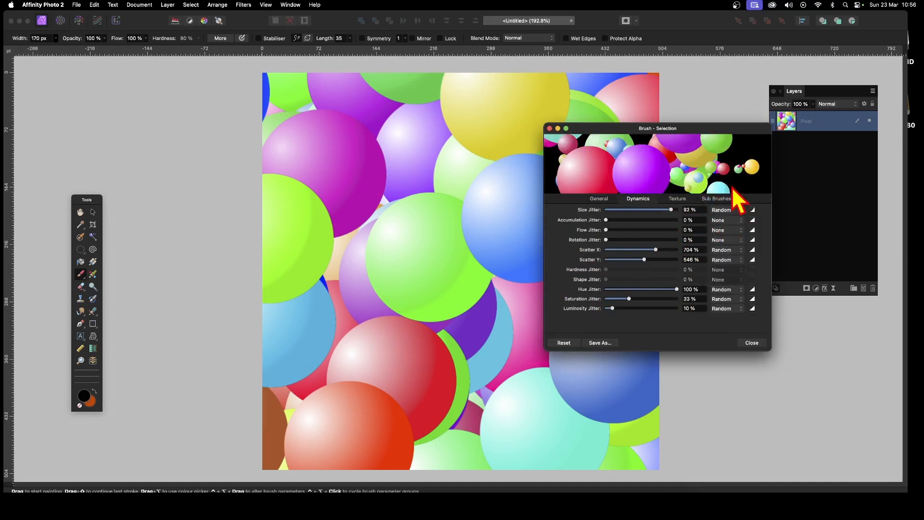
click(752, 343)
mouse_move(535, 332)
mouse_down()
mouse_move(553, 361)
mouse_move(553, 303)
mouse_move(353, 319)
mouse_move(355, 86)
mouse_move(539, 202)
mouse_move(479, 87)
mouse_up()
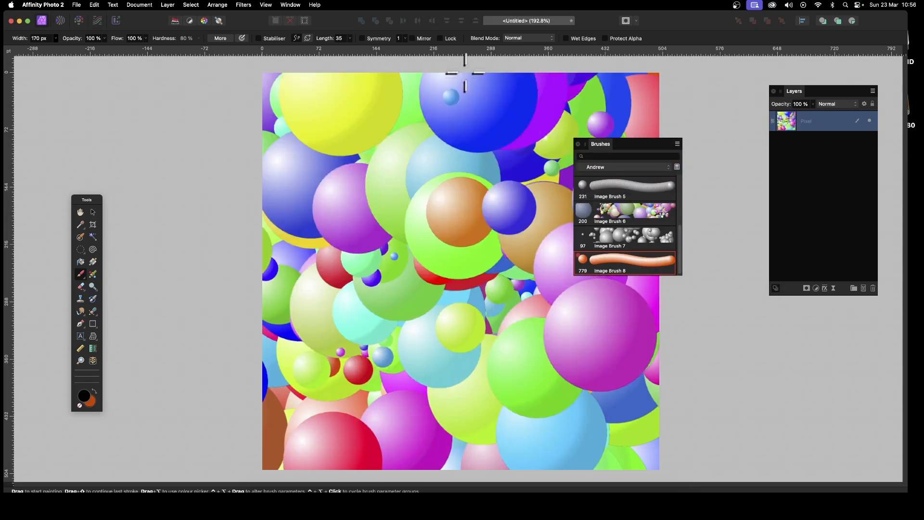
click(93, 212)
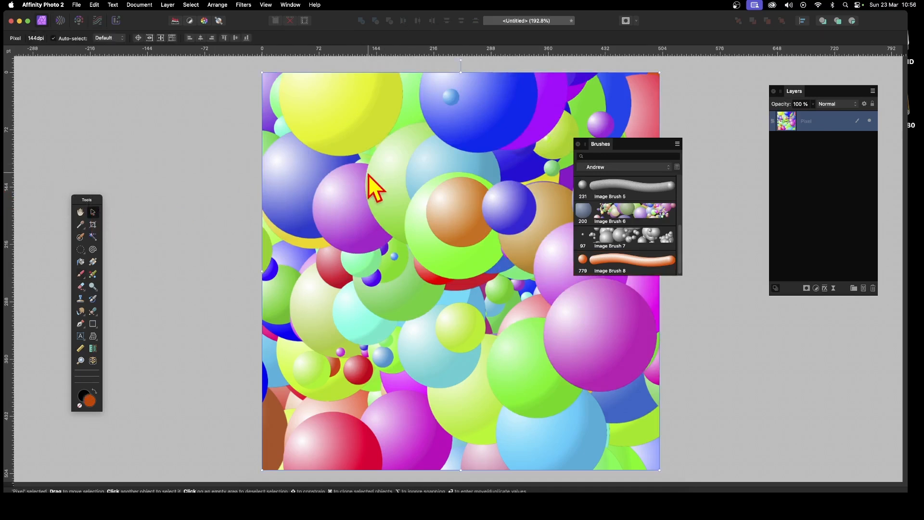
Start the Deform distortion filter and pin five points across the sphere painting.
click(243, 5)
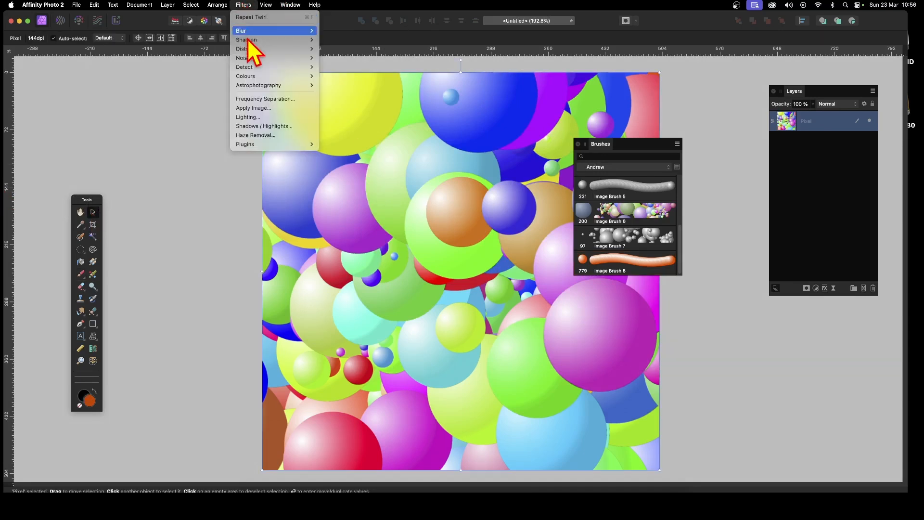
mouse_move(250, 50)
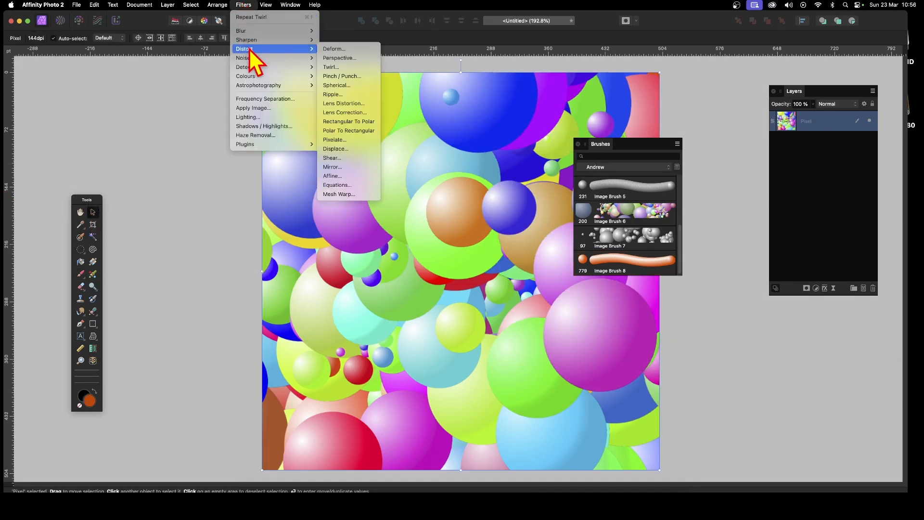
click(343, 49)
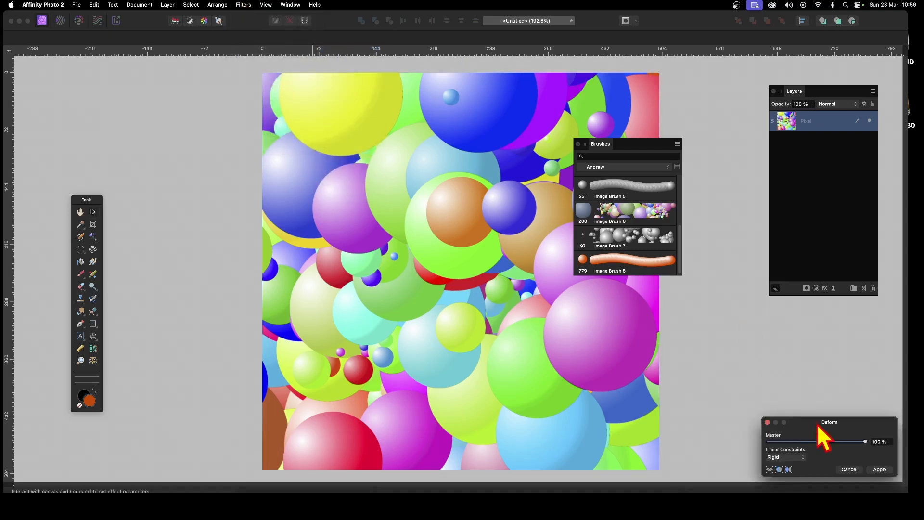
drag(819, 426, 527, 238)
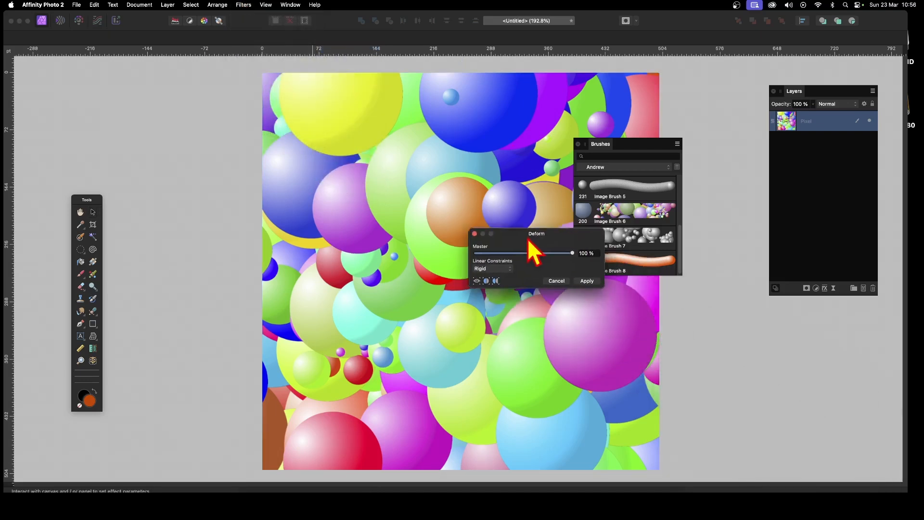
click(371, 313)
click(493, 357)
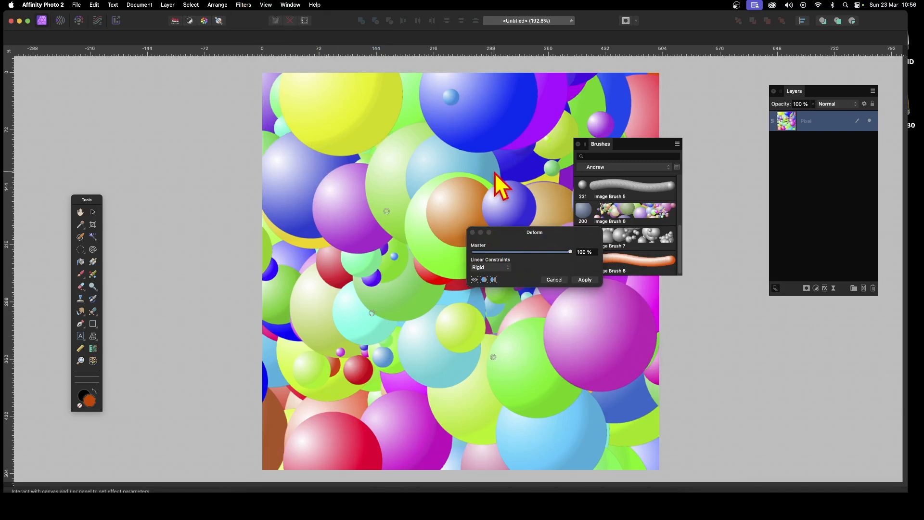
click(495, 169)
click(385, 389)
click(583, 375)
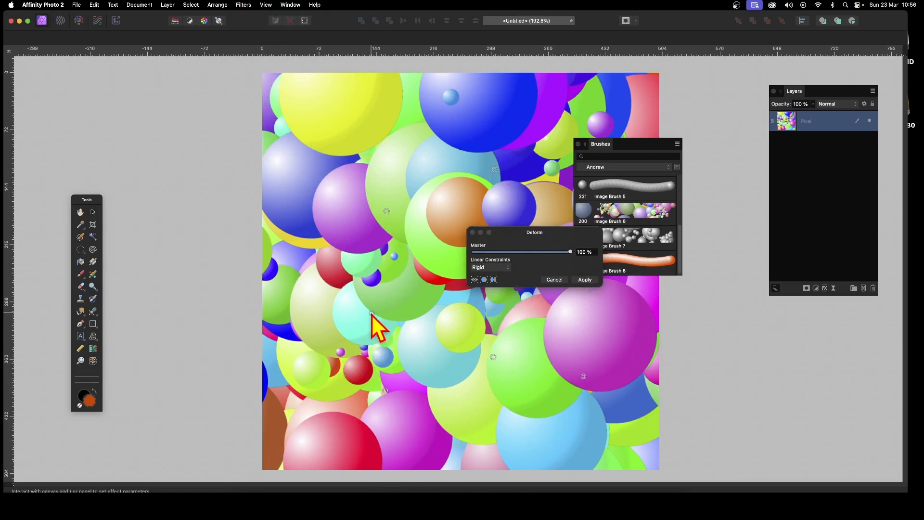
Drag four pins outward to stretch the spheres into flowing blobs, then apply the deform.
drag(372, 313, 238, 394)
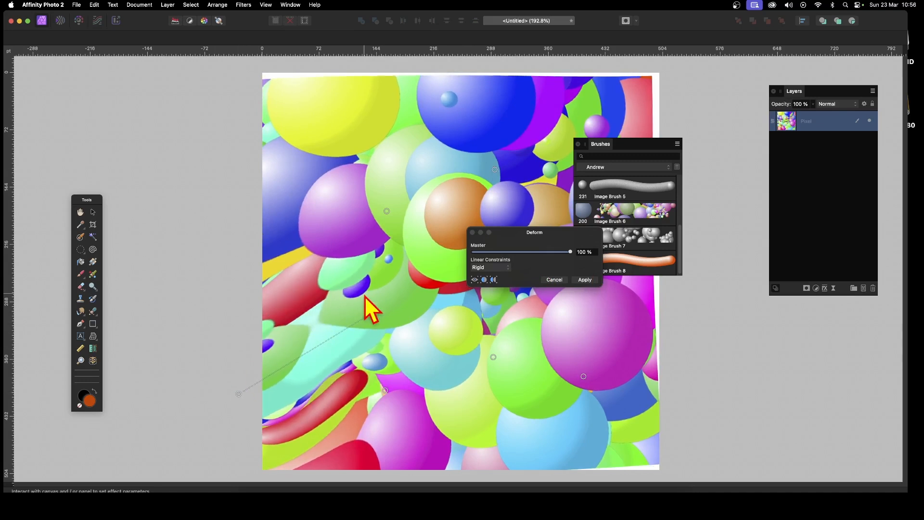
drag(387, 211, 288, 118)
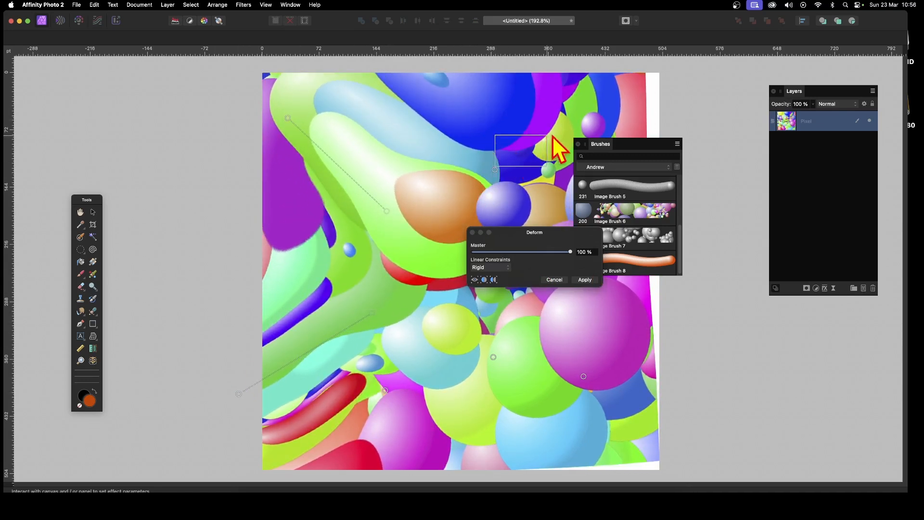
drag(495, 169, 677, 64)
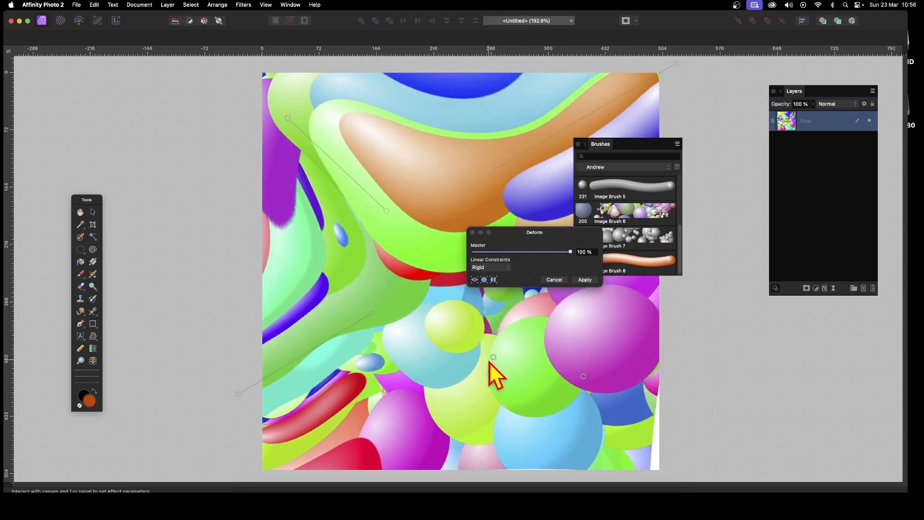
drag(494, 357, 589, 439)
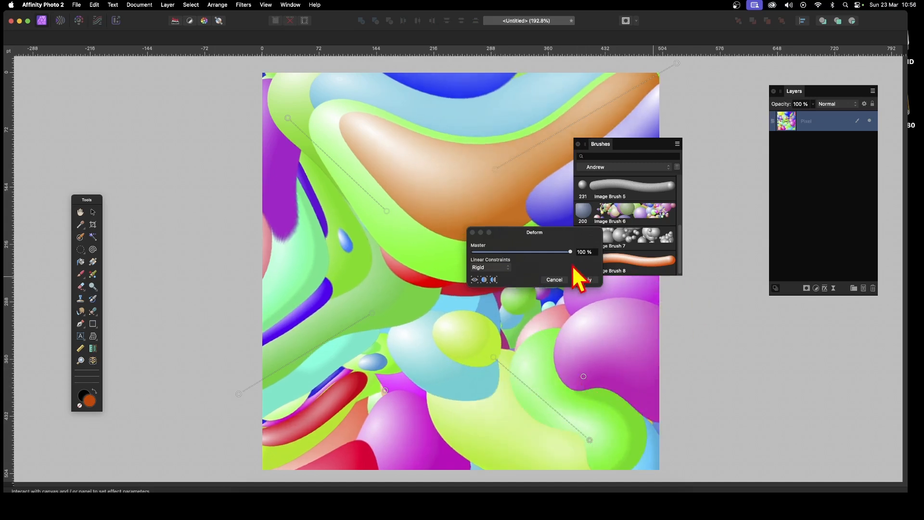
click(585, 280)
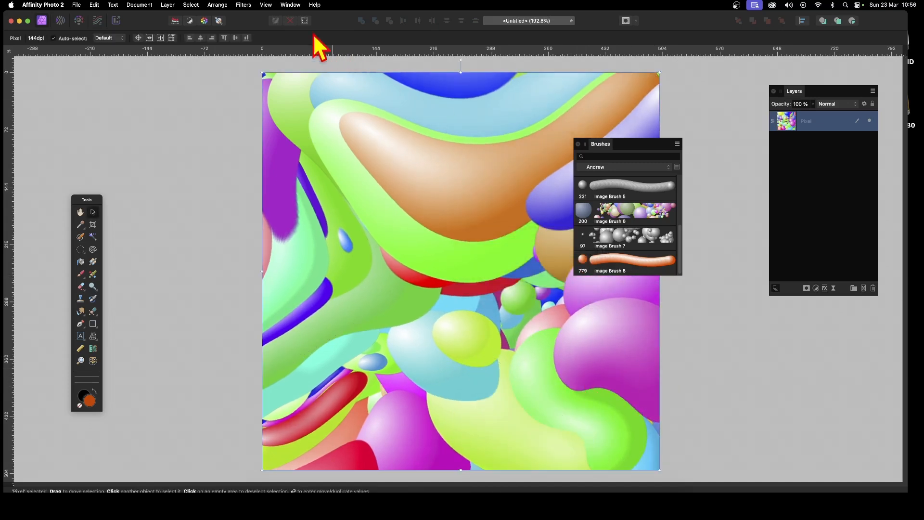
Repeat the Deform, then undo back to a blank page and redo once to restore the orange sphere.
click(242, 6)
click(247, 18)
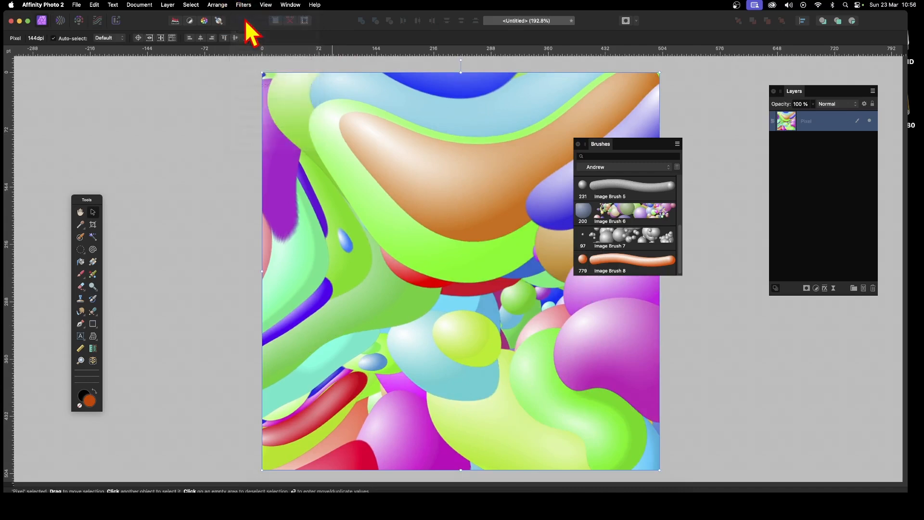
key(super+z)
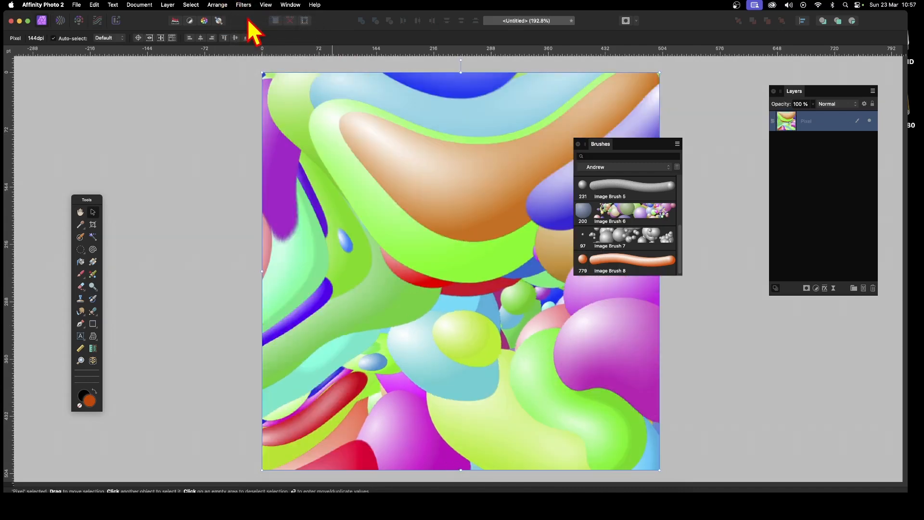
key(super+z)
key(super+z)
key(super+z)
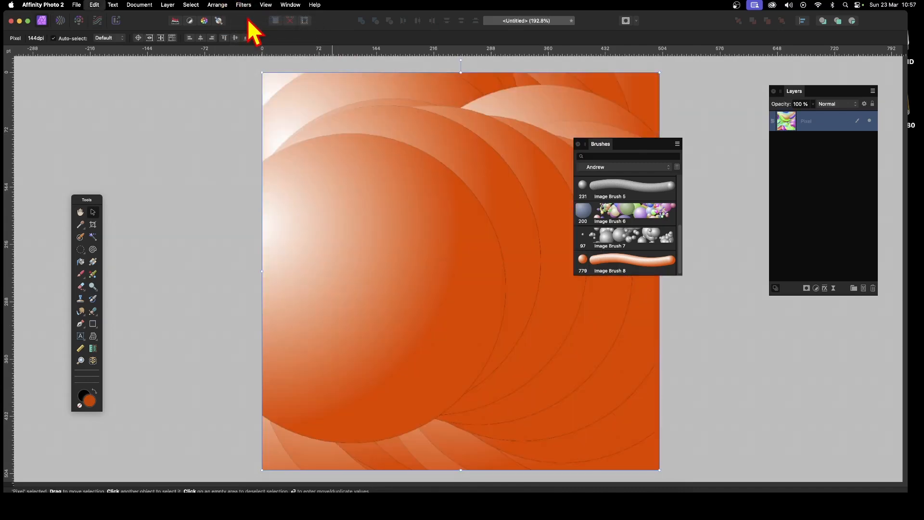
key(super+shift+z)
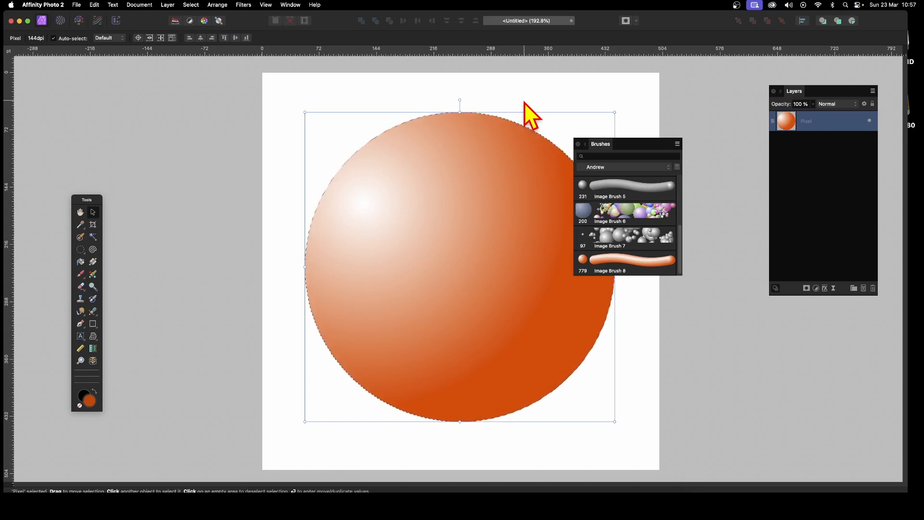
Use Select > Grow / Shrink with a radius of -11.5 px to contract the circular selection.
click(191, 5)
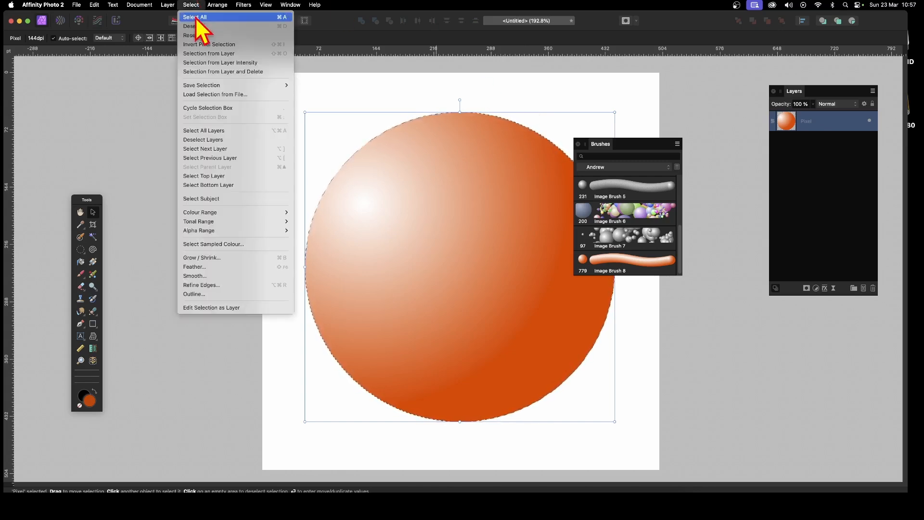
click(212, 258)
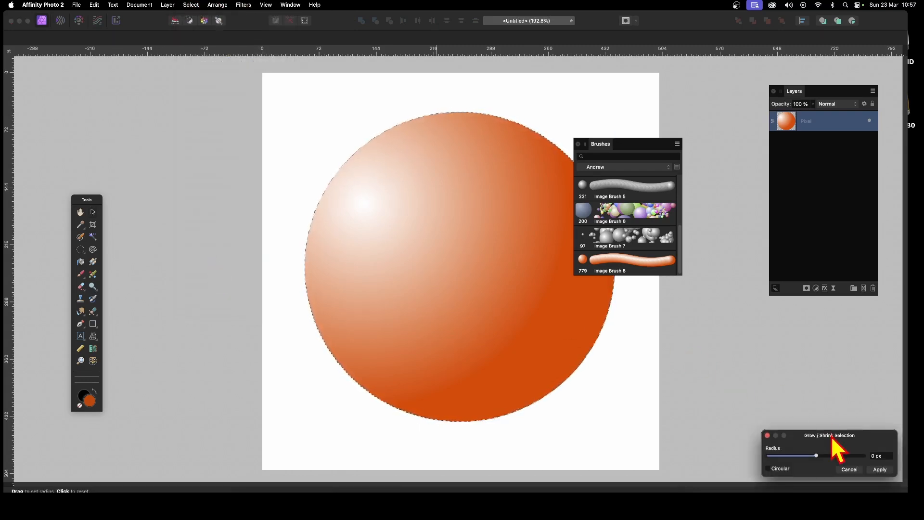
drag(829, 435, 521, 306)
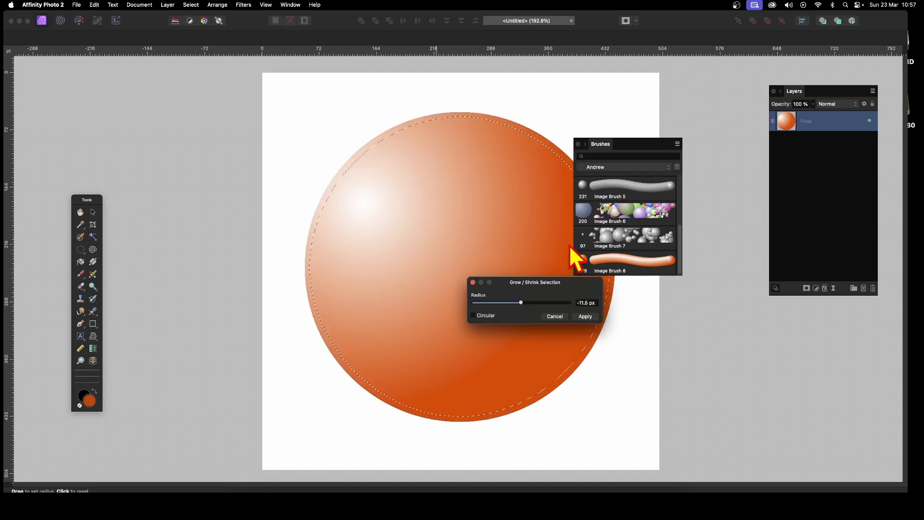
click(587, 316)
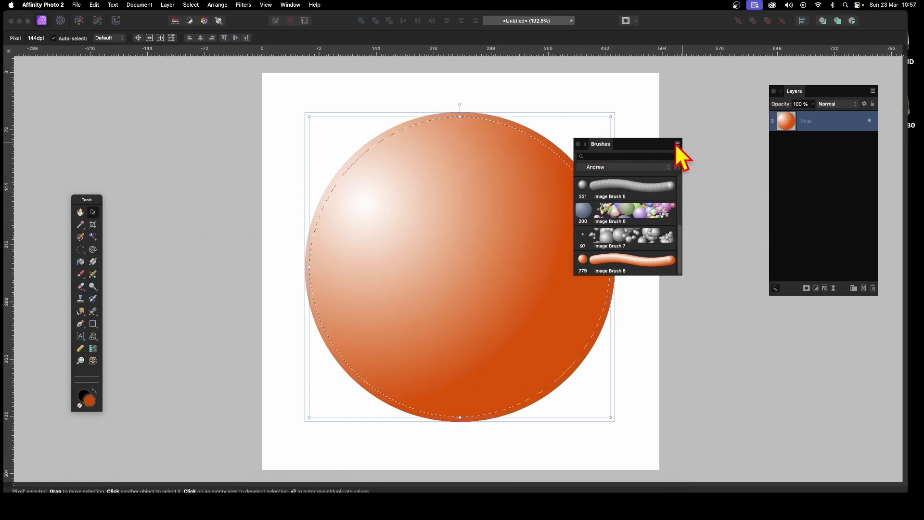
Create Image Brush 9 using New Brush from Selection in the Brushes panel menu.
click(678, 144)
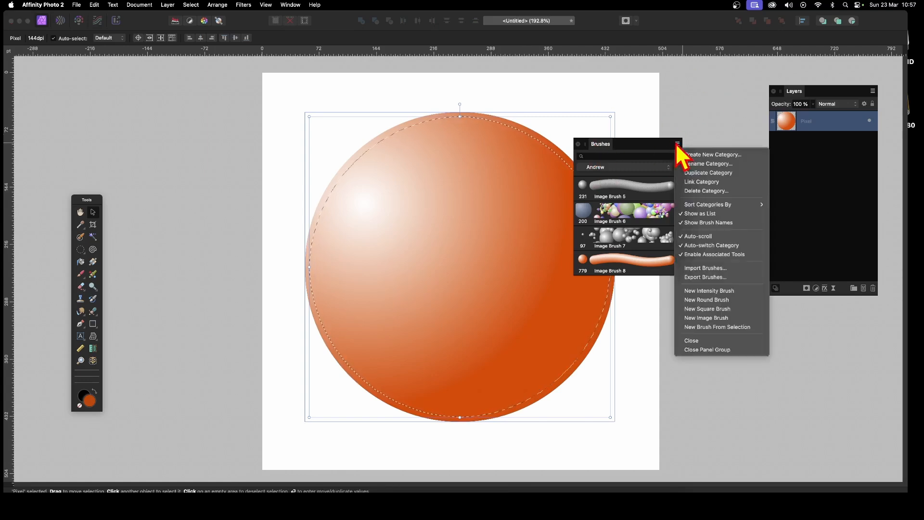
click(720, 327)
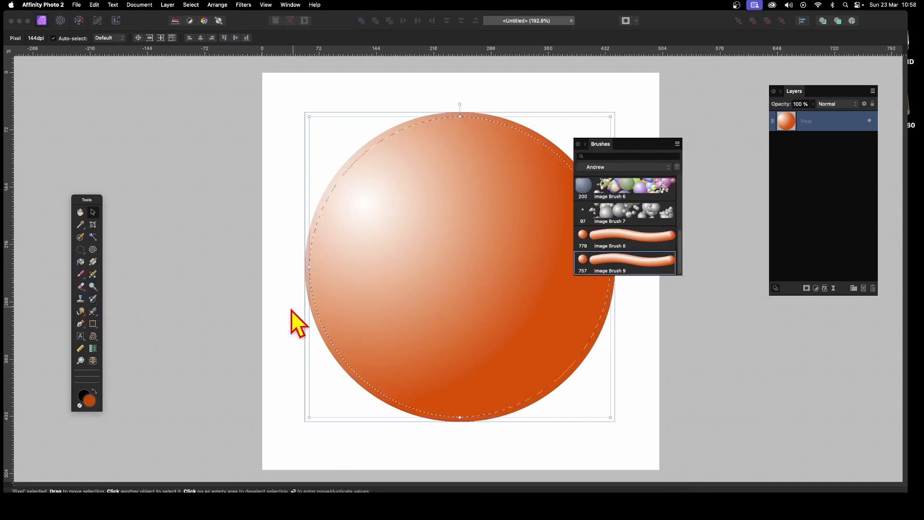
Drag a black-to-white linear gradient diagonally across the shrunken circle, lower left to upper right.
click(93, 262)
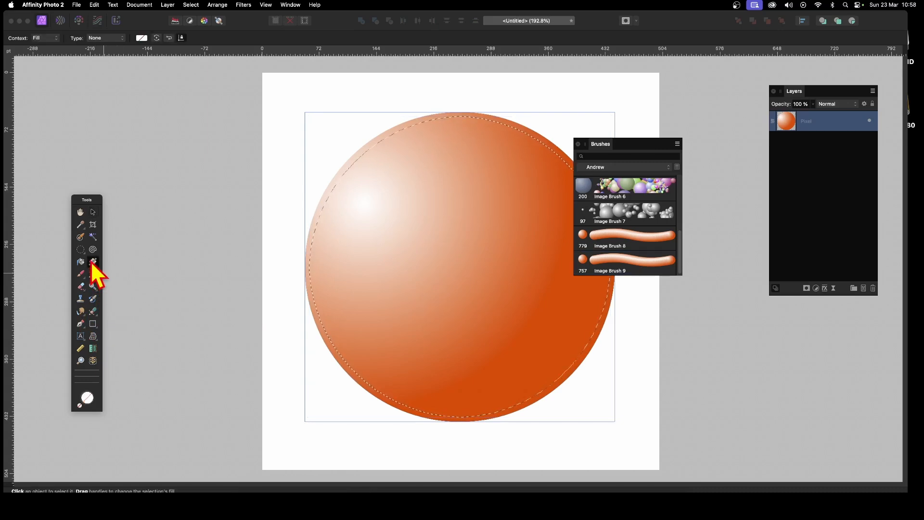
drag(416, 364, 500, 158)
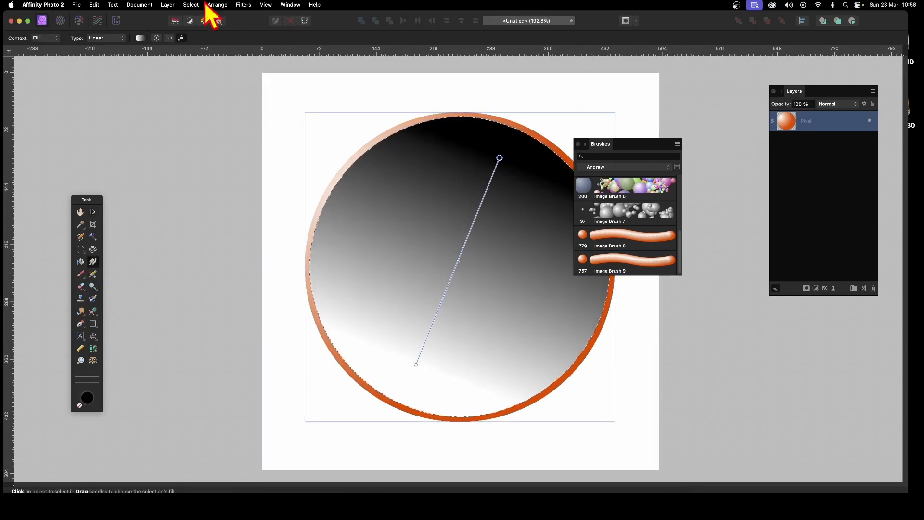
click(80, 5)
mouse_move(95, 6)
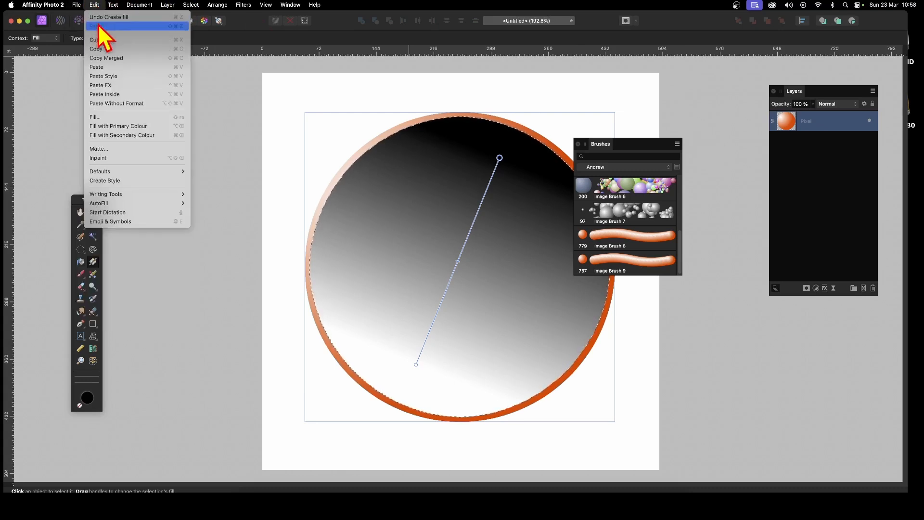
click(216, 66)
click(167, 4)
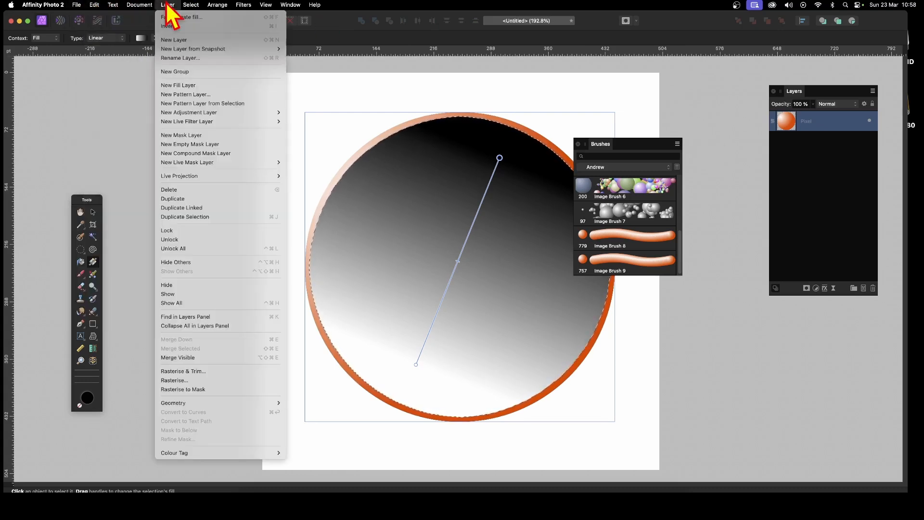
Apply Fade Create fill at 50% with the Linear Burn blend mode.
click(189, 18)
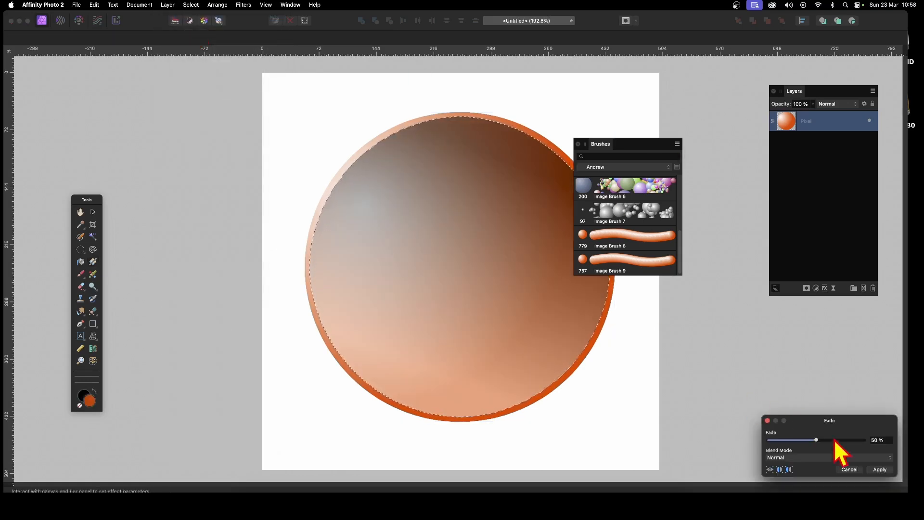
mouse_move(826, 420)
mouse_down()
mouse_move(633, 295)
mouse_move(652, 319)
mouse_move(625, 322)
mouse_up()
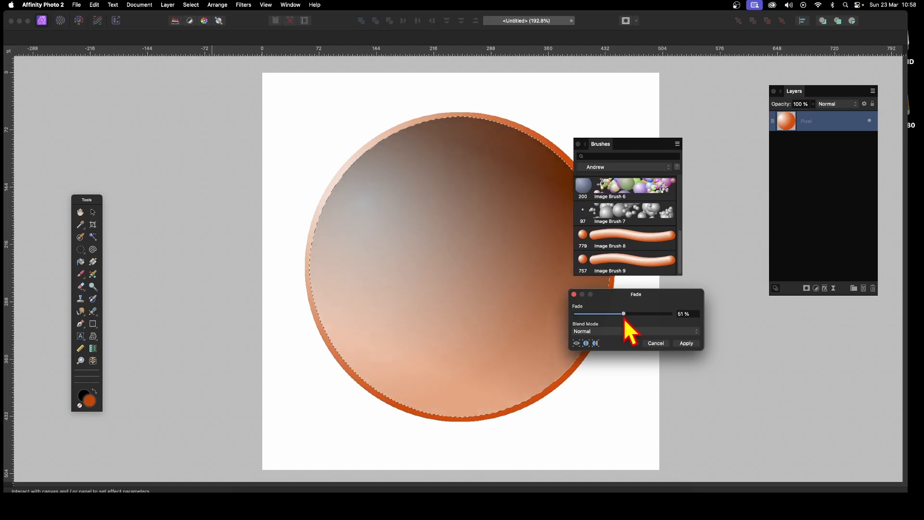
click(625, 332)
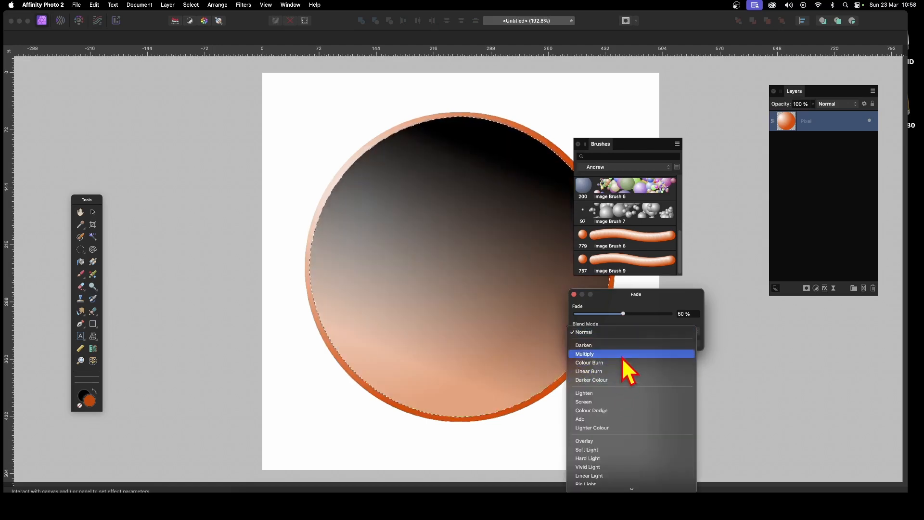
click(622, 371)
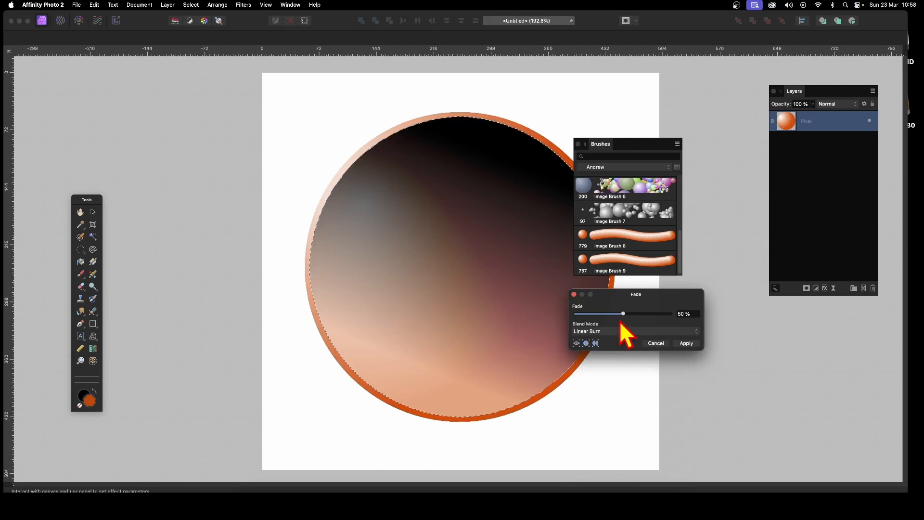
click(686, 344)
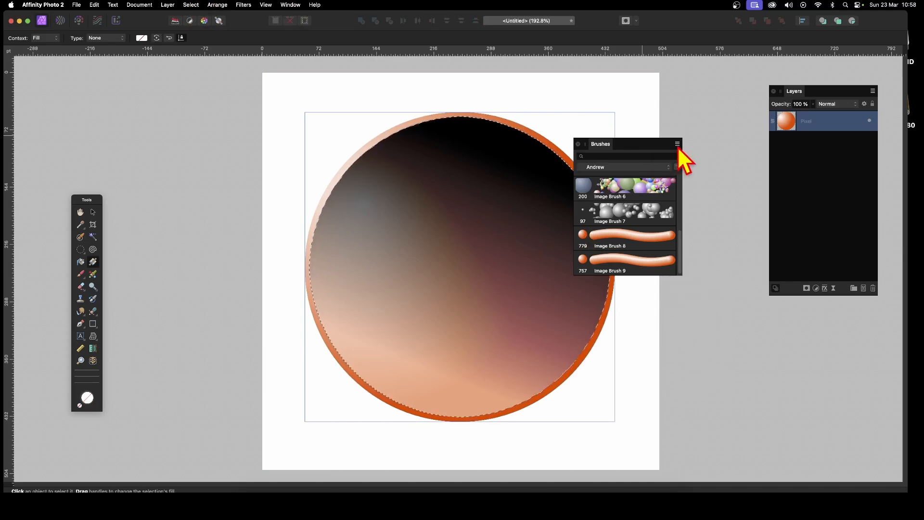
Copy the shaded circle merged and paste it as a new layer.
click(193, 5)
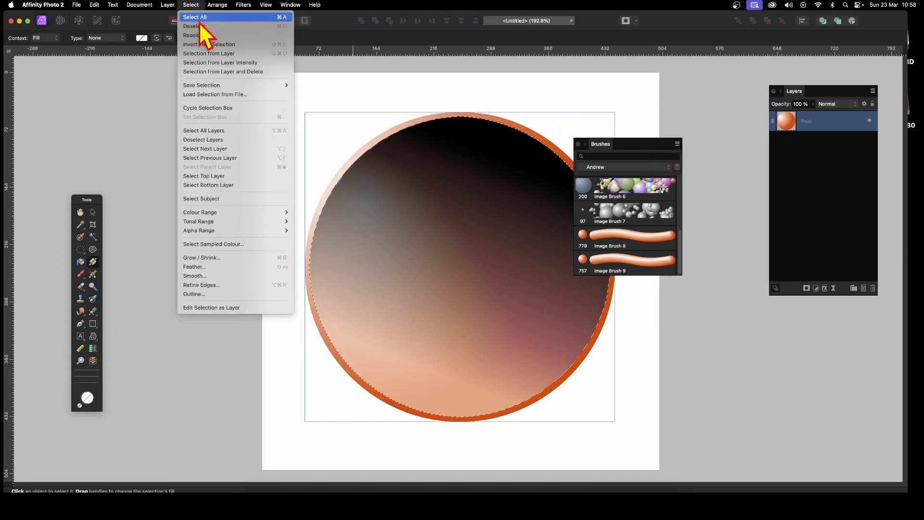
click(587, 66)
click(95, 6)
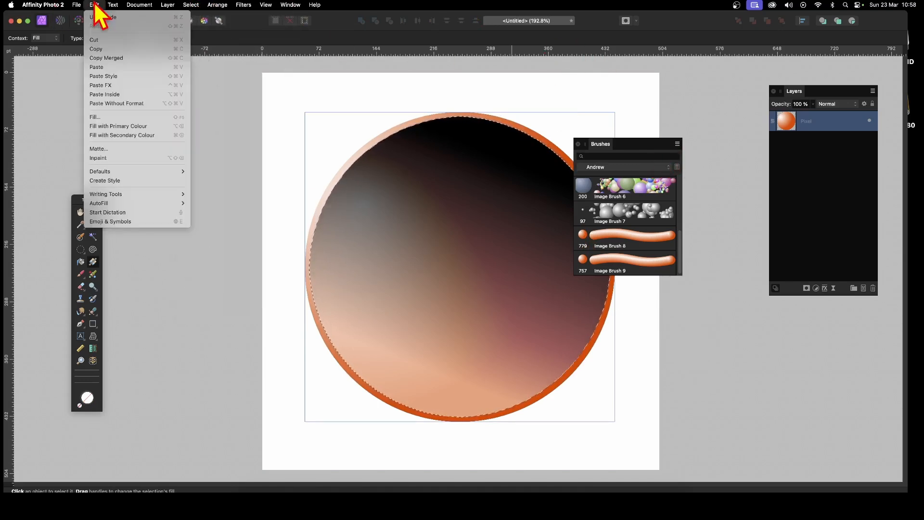
click(106, 58)
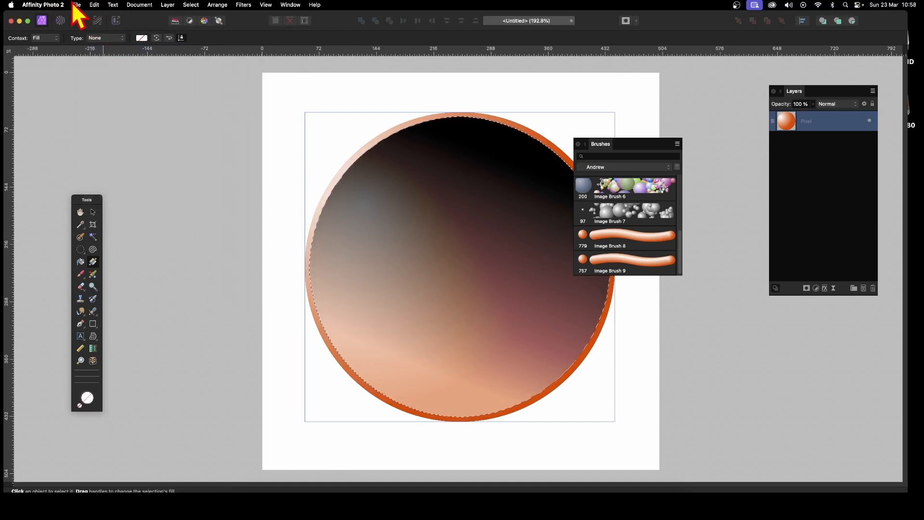
click(95, 5)
click(103, 67)
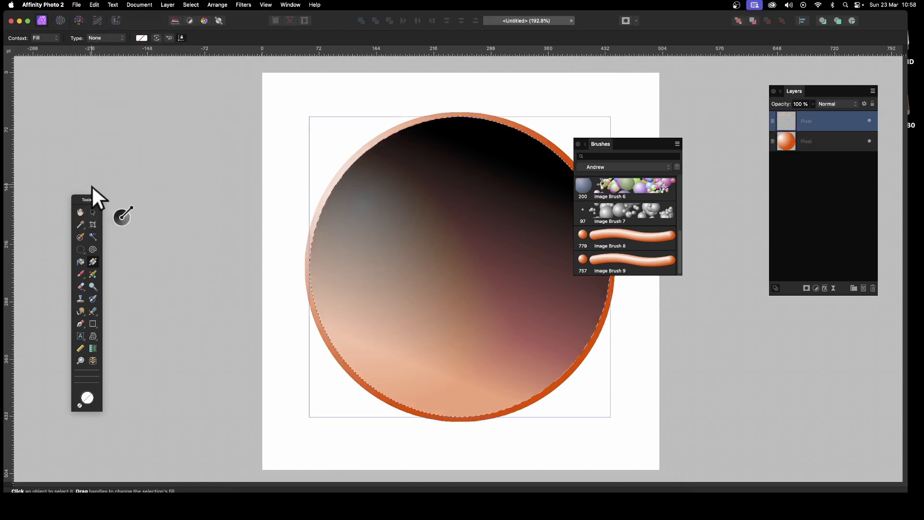
Deselect, scale the pasted circle to about 225.9 pt, and place it over the big sphere's upper left.
click(92, 212)
drag(419, 268, 291, 248)
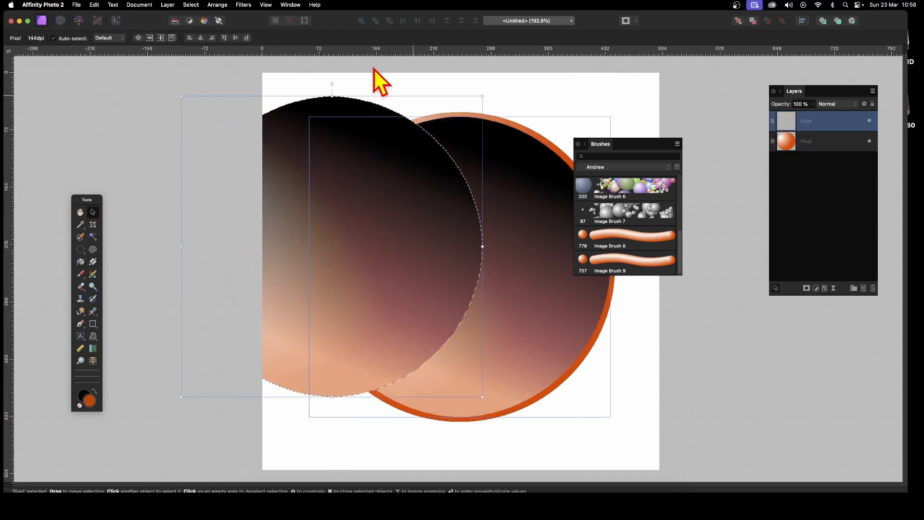
click(194, 4)
click(196, 26)
drag(328, 223, 438, 225)
key(super+z)
key(super+z)
key(super+z)
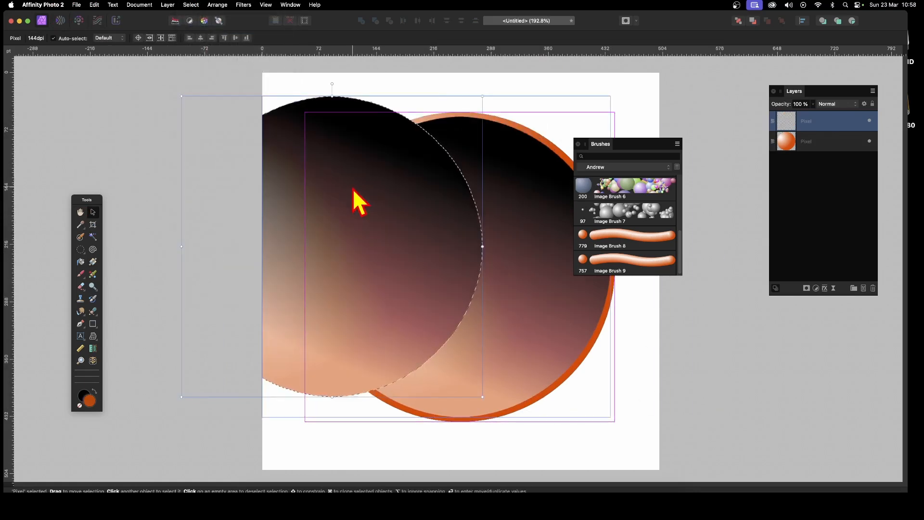
click(191, 5)
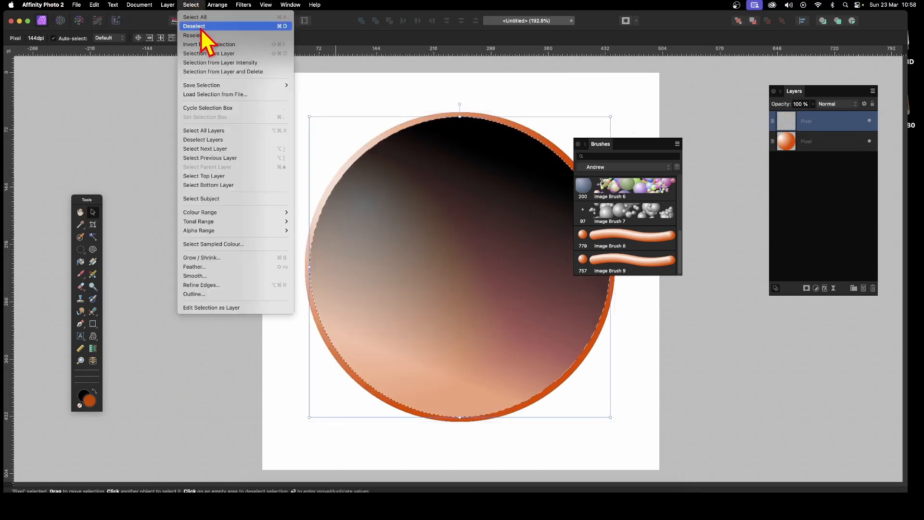
click(199, 26)
drag(500, 281, 464, 236)
drag(576, 377, 460, 264)
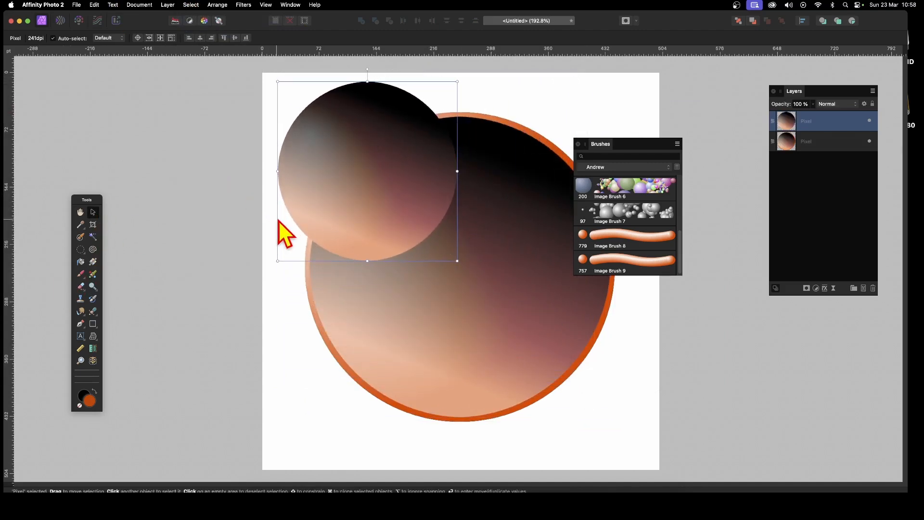
drag(347, 168, 391, 172)
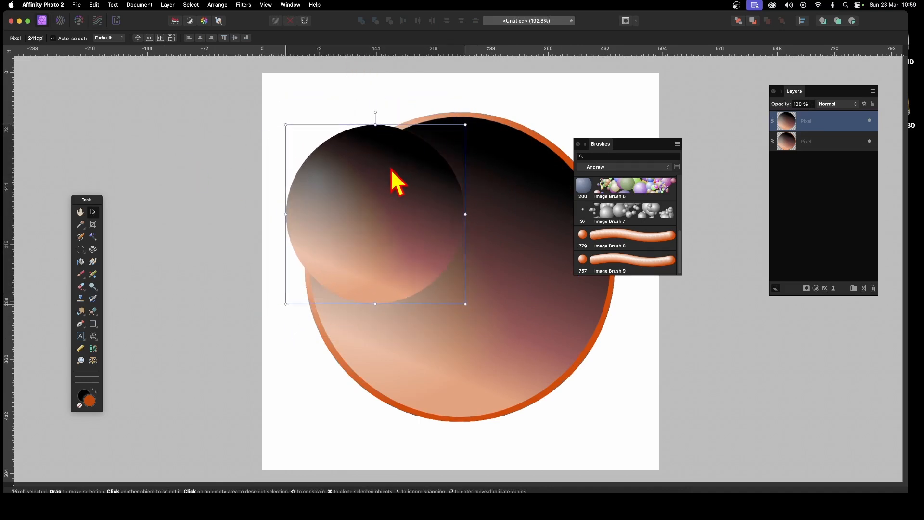
Enable a 3D effect on the small circle, tuning softness, 38% specular, 1000 px radius and light direction.
click(825, 288)
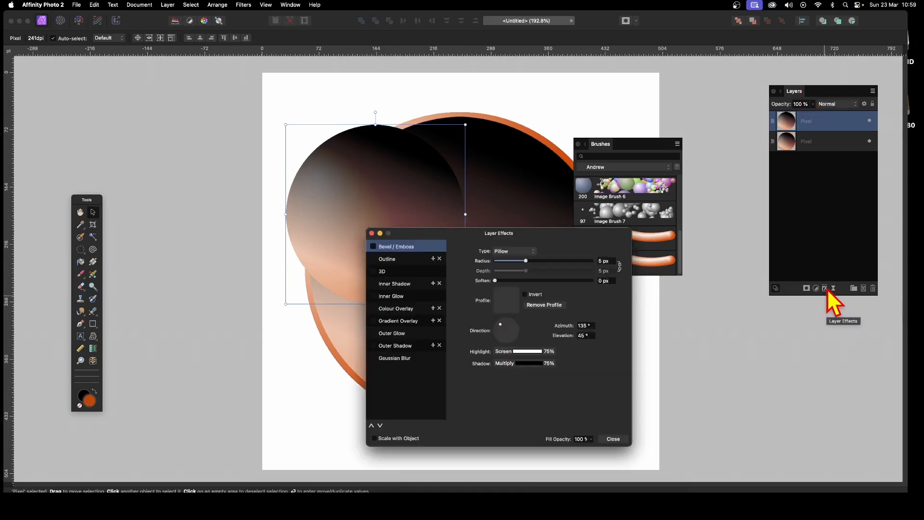
mouse_move(525, 234)
mouse_down()
mouse_move(553, 237)
mouse_move(654, 192)
mouse_move(668, 209)
mouse_move(692, 209)
mouse_up()
click(502, 229)
mouse_move(630, 229)
mouse_down()
mouse_move(715, 232)
mouse_move(669, 235)
mouse_up()
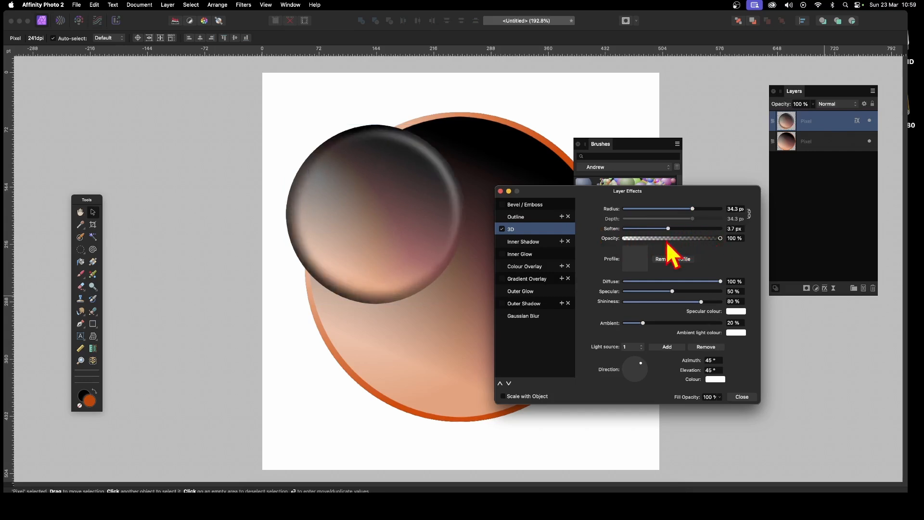
drag(668, 291, 662, 292)
drag(668, 229, 662, 229)
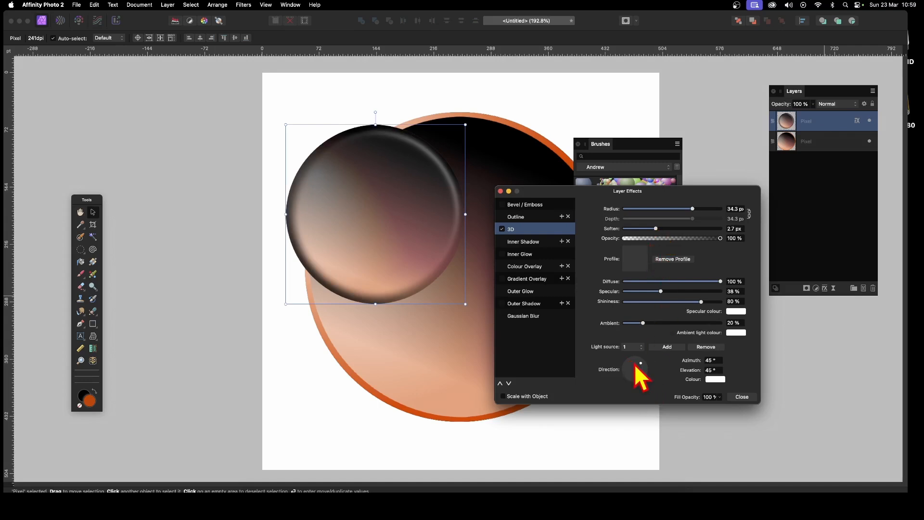
drag(641, 364, 633, 367)
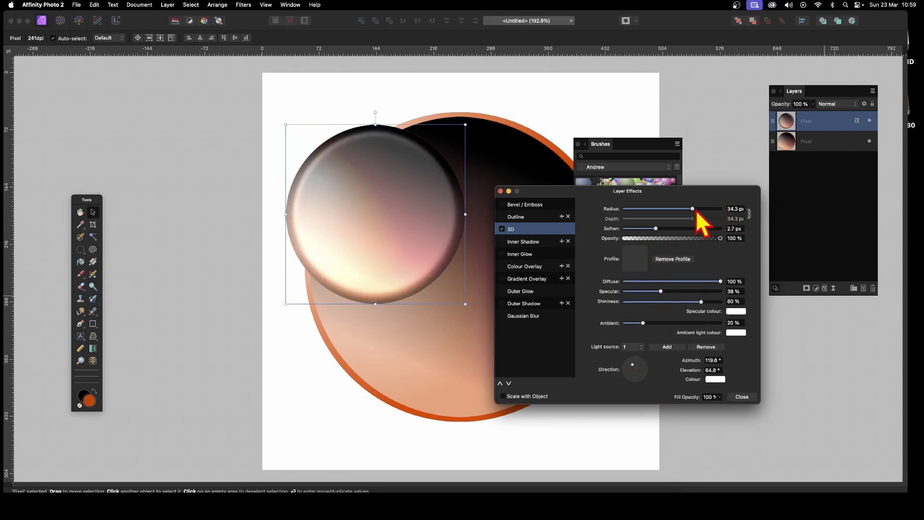
drag(694, 210, 728, 212)
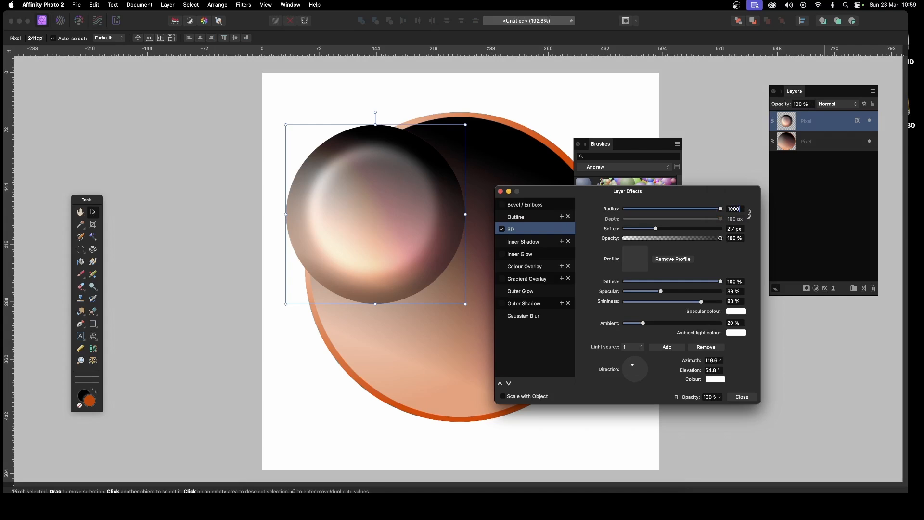
key(Return)
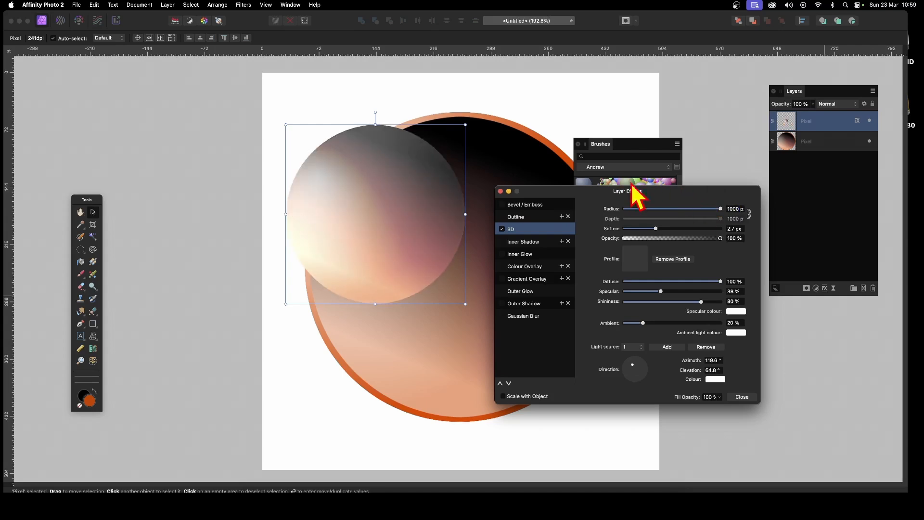
drag(657, 229, 643, 228)
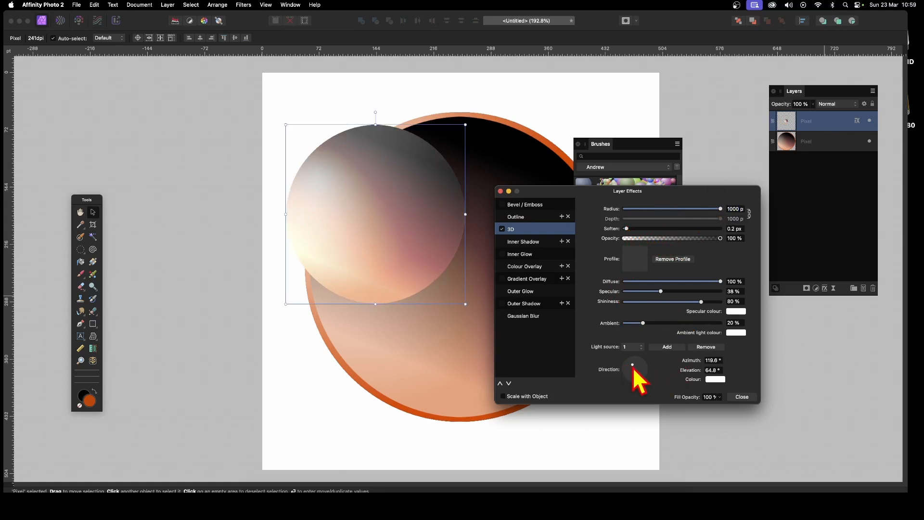
drag(633, 366, 641, 370)
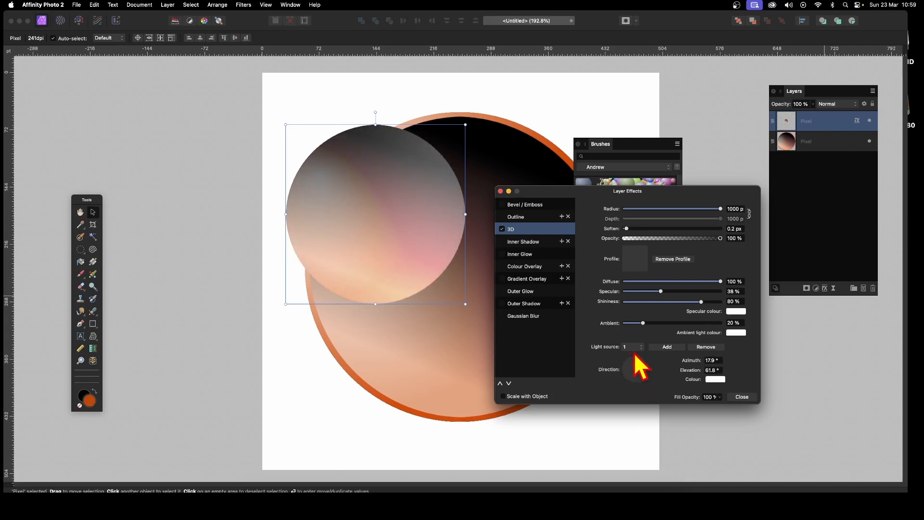
Add a second 3D light shining from below and tint it green.
click(669, 346)
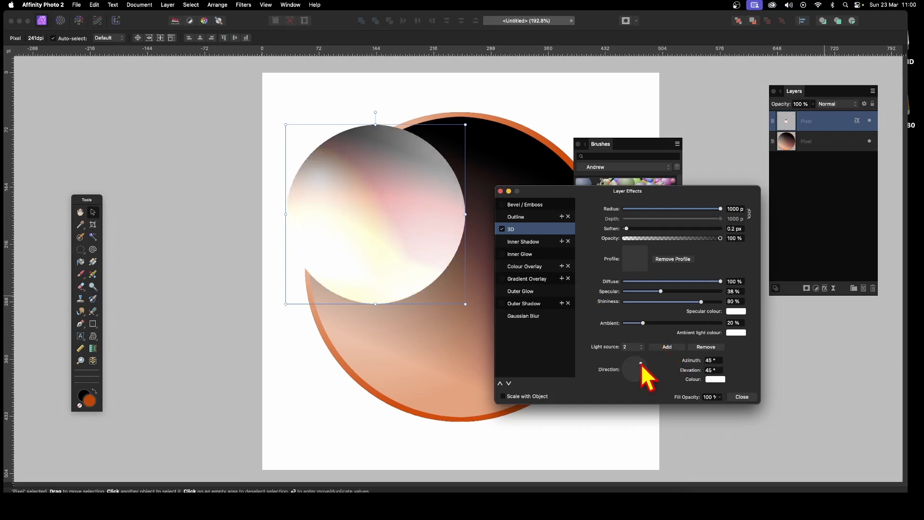
drag(641, 364, 630, 382)
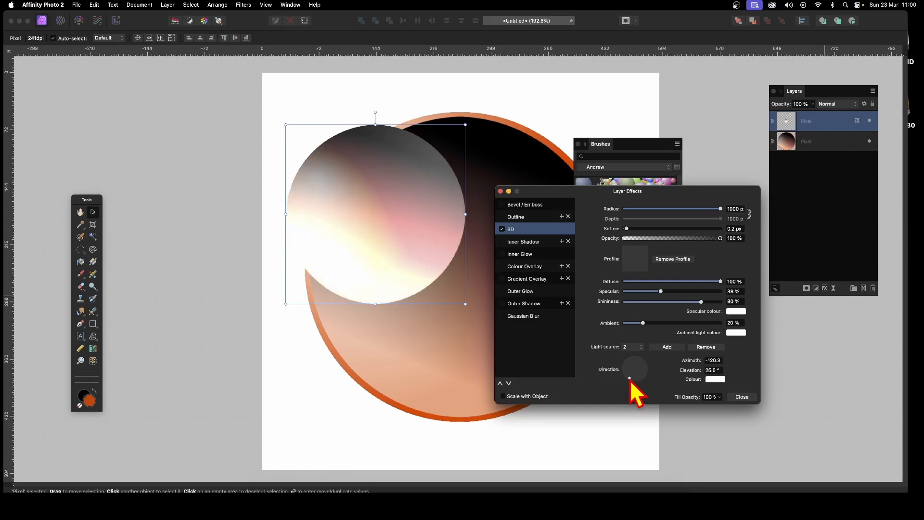
click(719, 380)
click(737, 325)
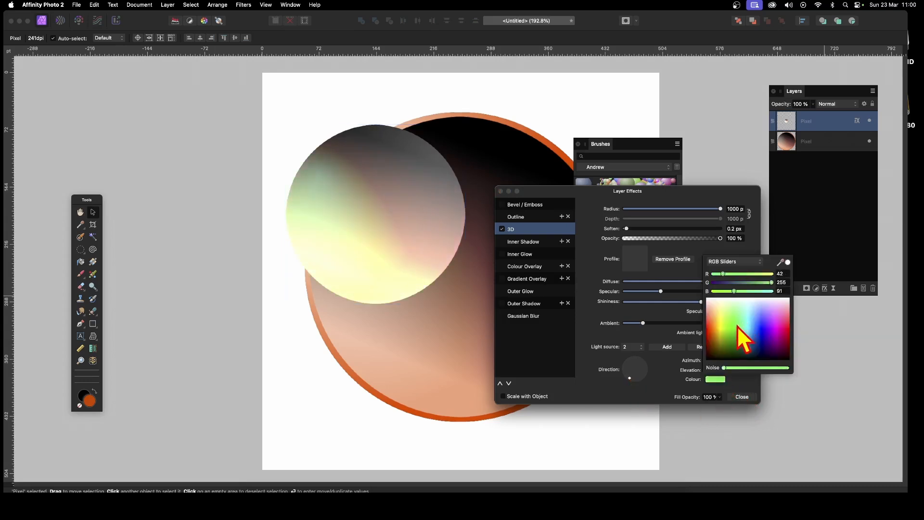
click(749, 387)
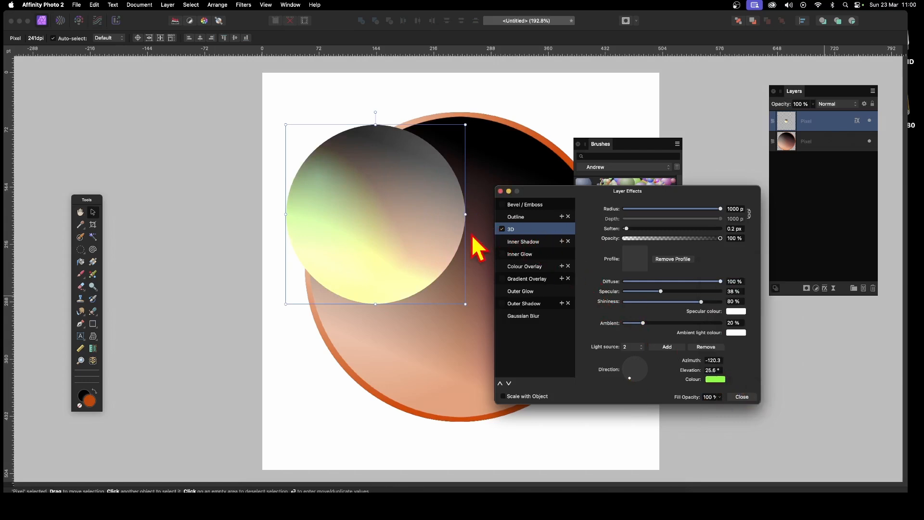
Give the small sphere an outer shadow with radius 15.9 px, offset 23 px and 64% intensity.
click(523, 304)
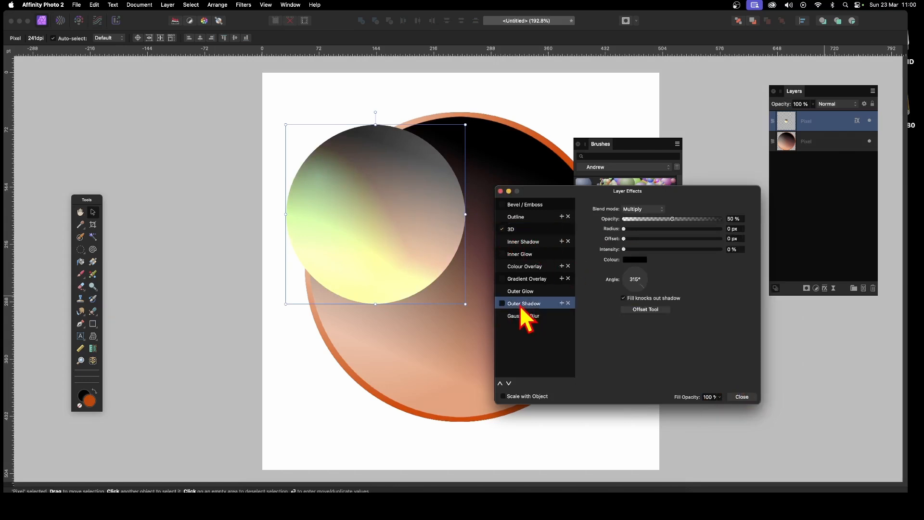
drag(635, 230, 680, 239)
click(686, 249)
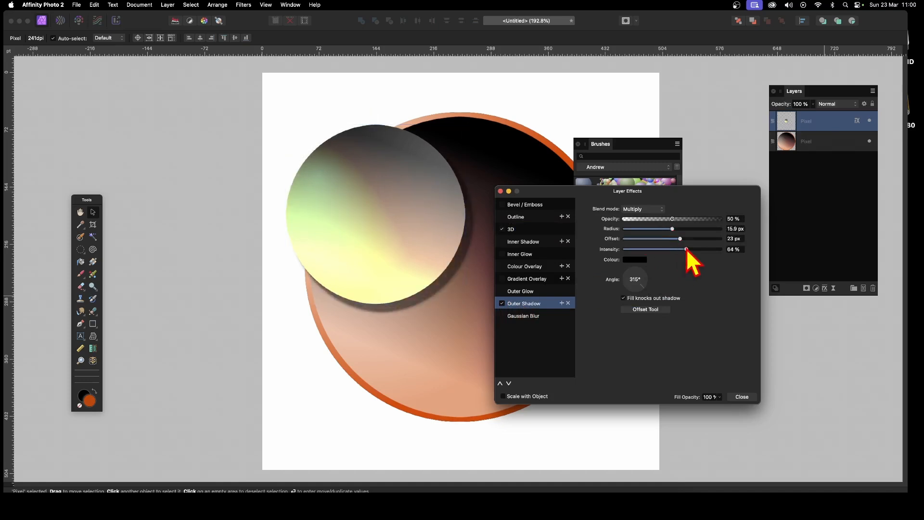
click(744, 398)
Undo the extra sphere copies and nudge the remaining sphere slightly right.
drag(331, 181, 364, 330)
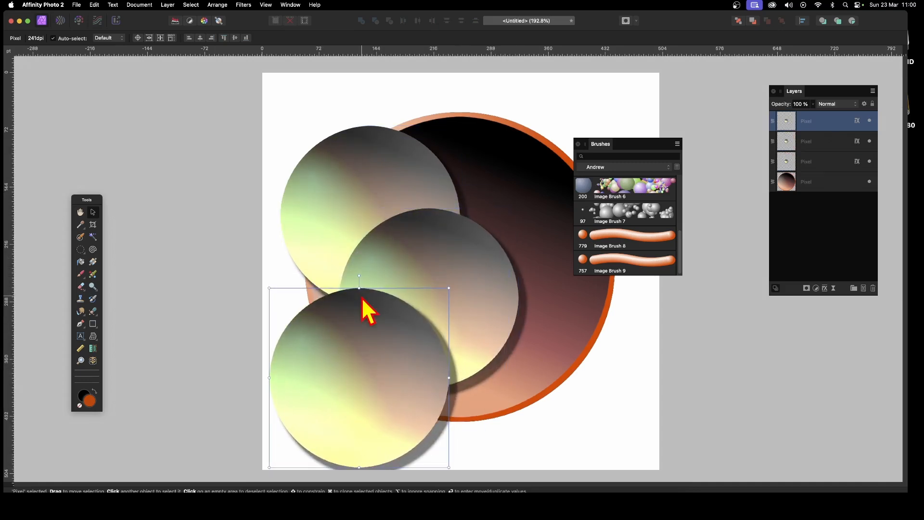
key(super+z)
key(super+z)
drag(390, 200, 427, 195)
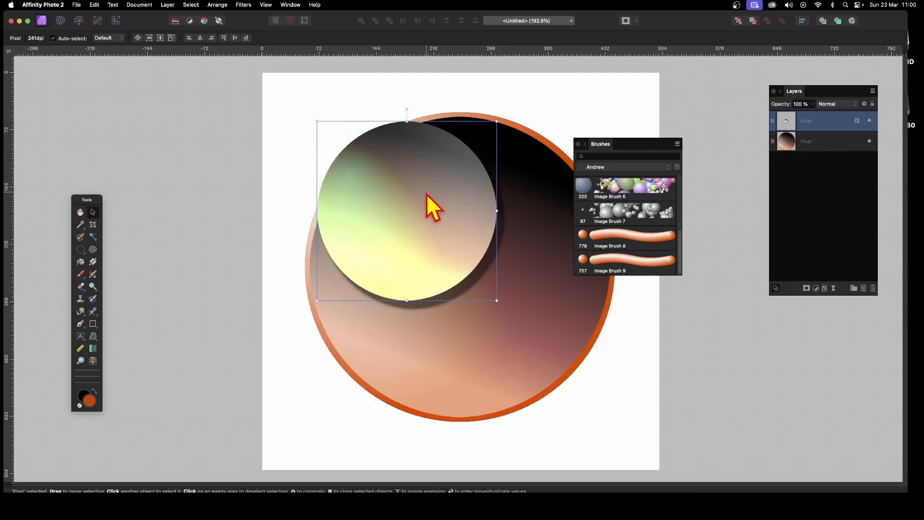
Rasterise the sphere layer with effects, make a new image brush from it, and delete the layer.
click(171, 5)
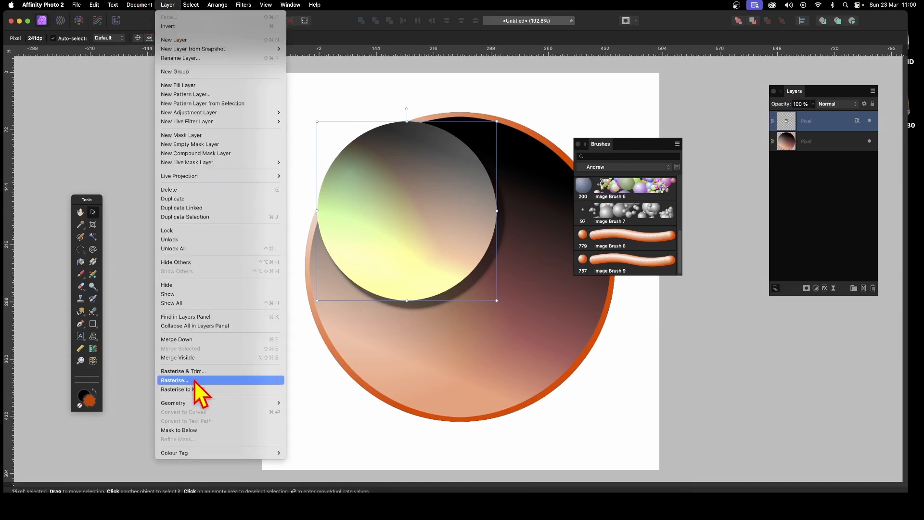
click(174, 380)
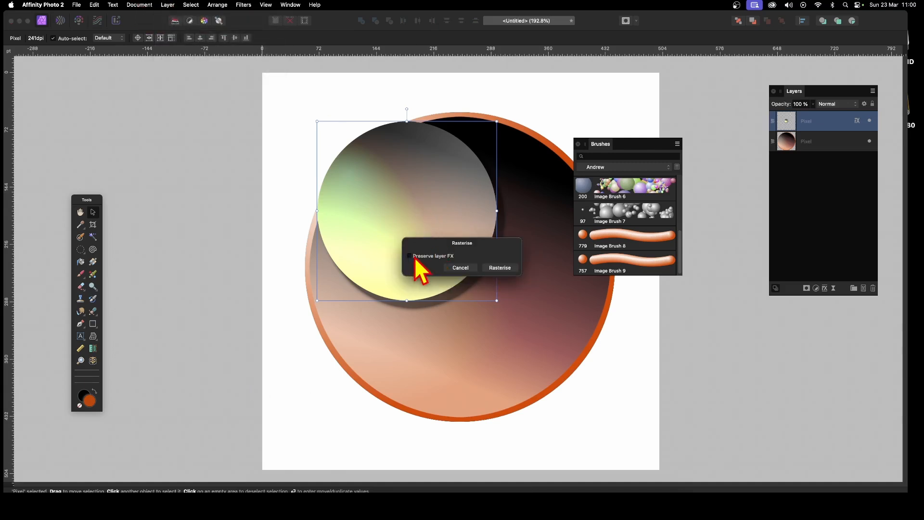
click(499, 269)
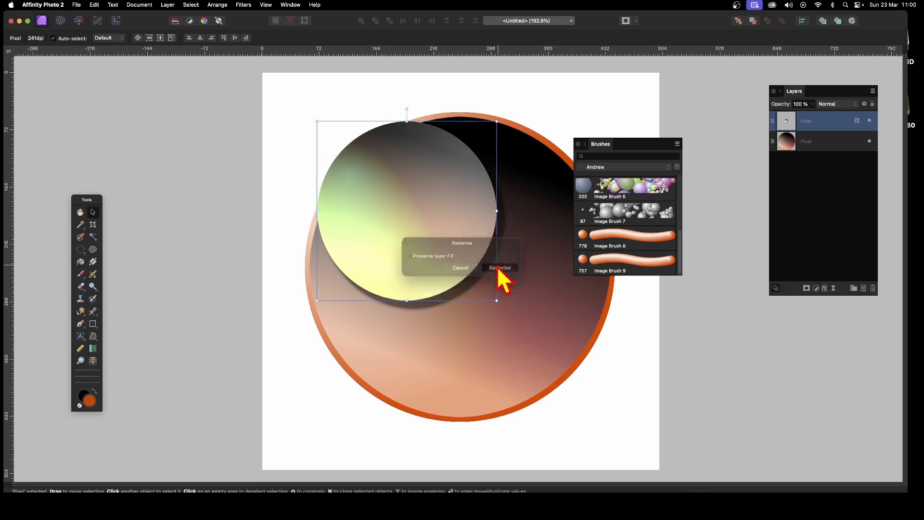
click(677, 144)
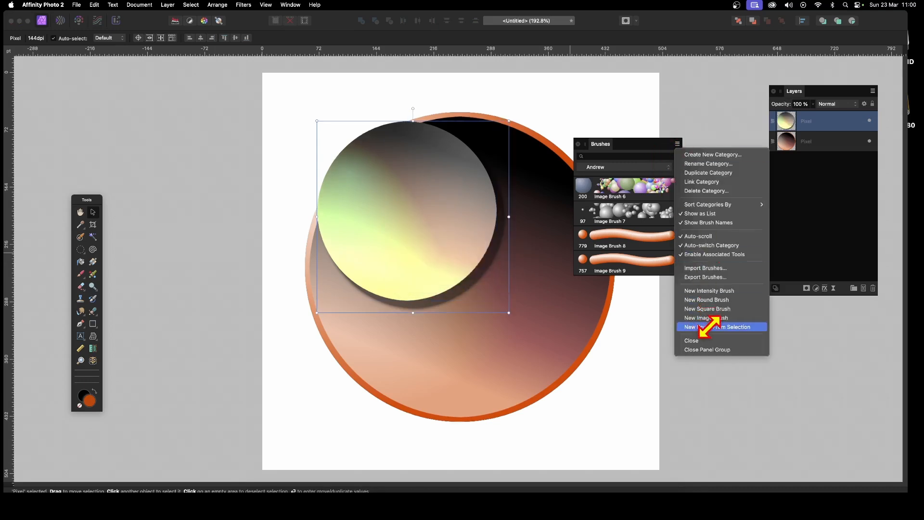
click(717, 327)
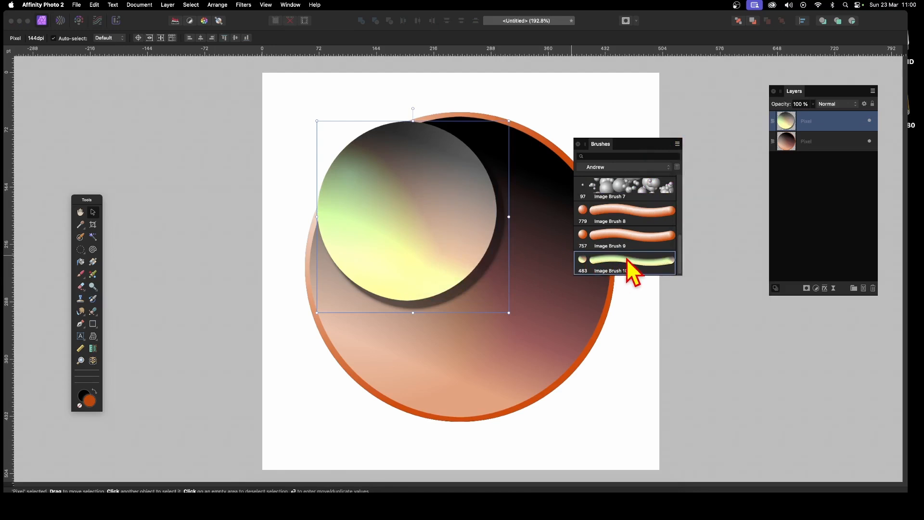
key(Delete)
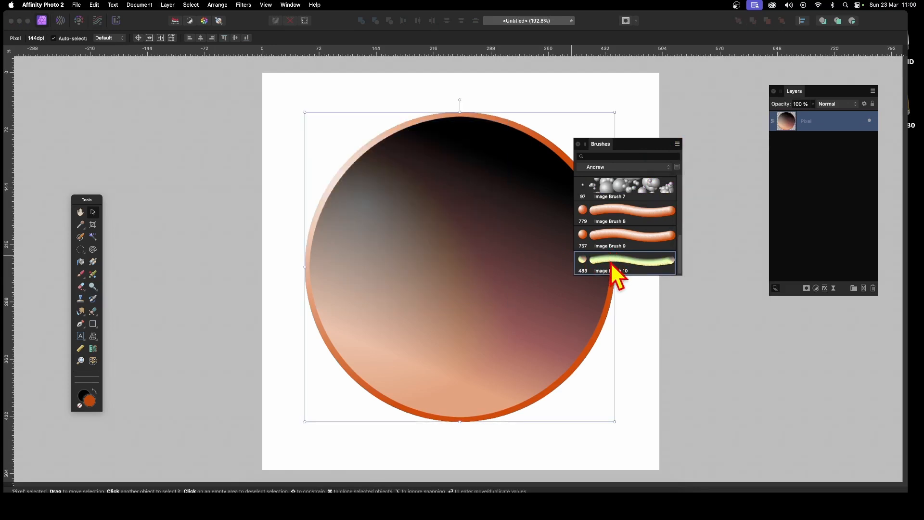
Give Image Brush 10 size jitter, 361%/571% X/Y scatter, hue jitter, and 77.9 px size.
double_click(612, 264)
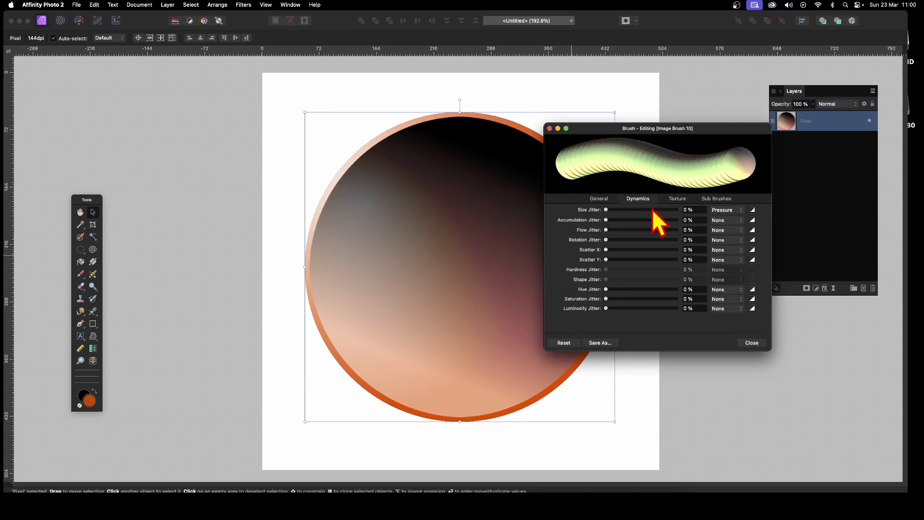
mouse_move(653, 211)
mouse_down()
mouse_move(642, 211)
mouse_move(664, 210)
mouse_up()
drag(606, 249, 646, 260)
drag(607, 290, 658, 289)
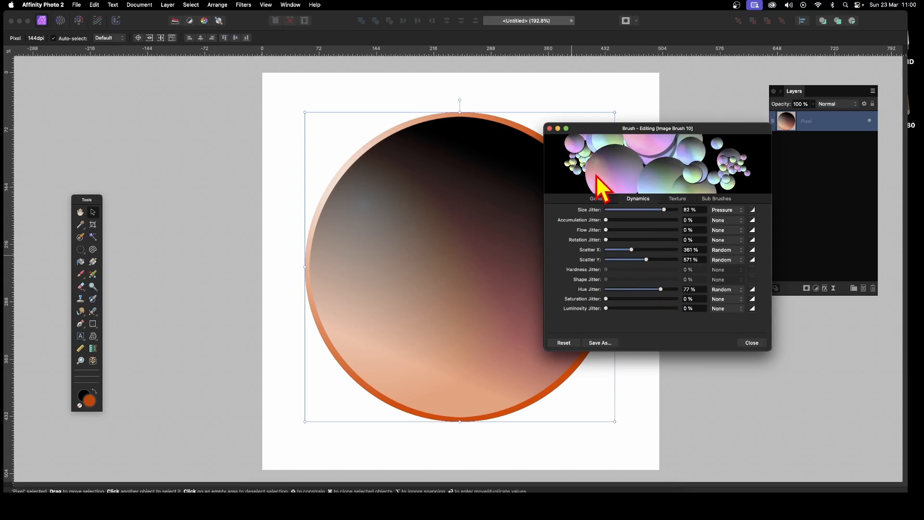
click(599, 199)
click(651, 224)
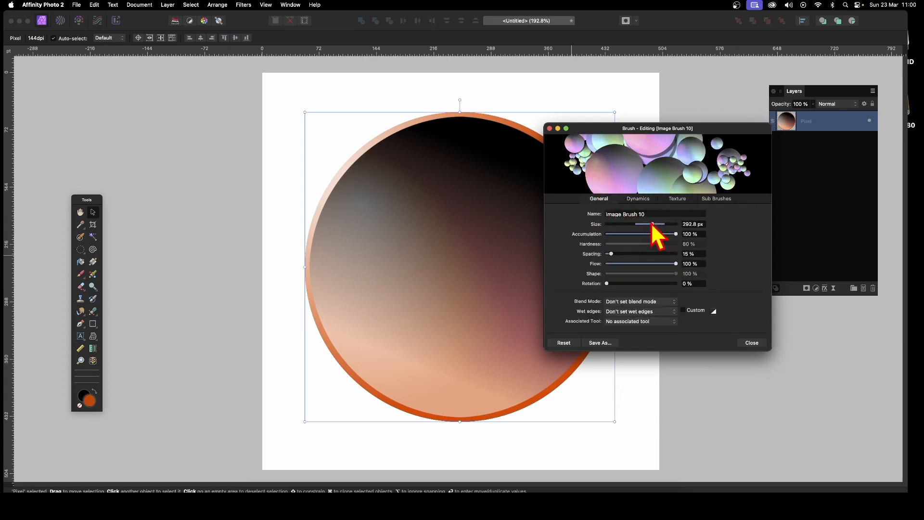
drag(651, 224, 639, 223)
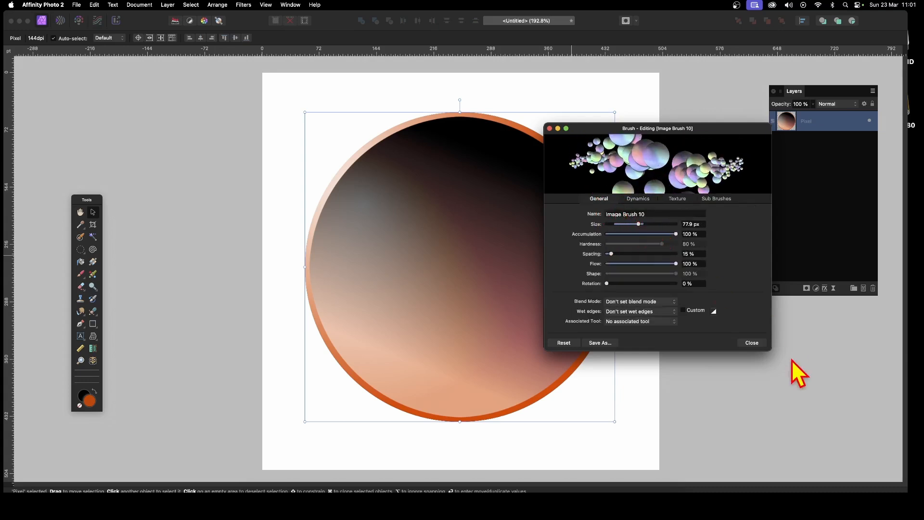
click(759, 342)
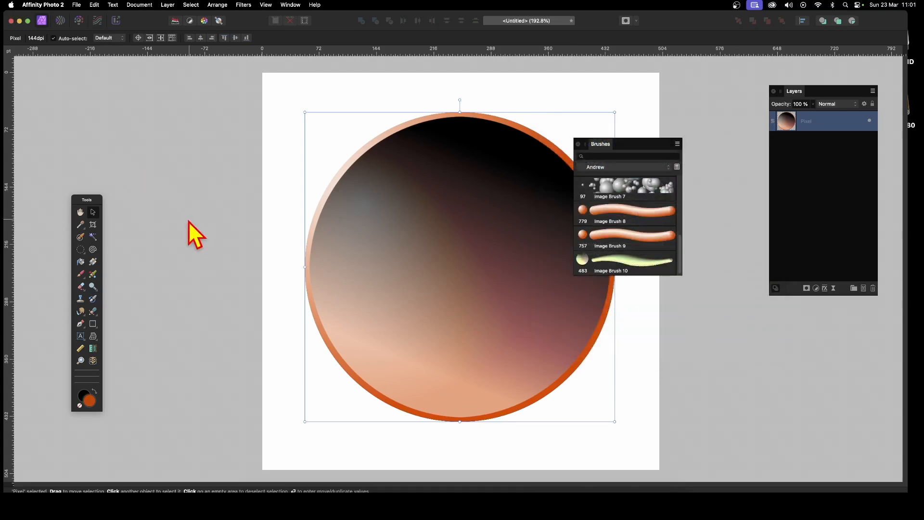
Paint across the entire canvas with Image Brush 10 until overlapping spheres cover it.
click(81, 274)
mouse_move(407, 183)
mouse_down()
mouse_move(505, 120)
mouse_move(555, 180)
mouse_move(471, 267)
mouse_move(521, 395)
mouse_move(599, 399)
mouse_move(461, 194)
mouse_move(270, 119)
mouse_move(355, 47)
mouse_move(336, 383)
mouse_move(571, 412)
mouse_move(290, 302)
mouse_move(356, 200)
mouse_move(162, 161)
mouse_move(278, 72)
mouse_move(204, 46)
mouse_up()
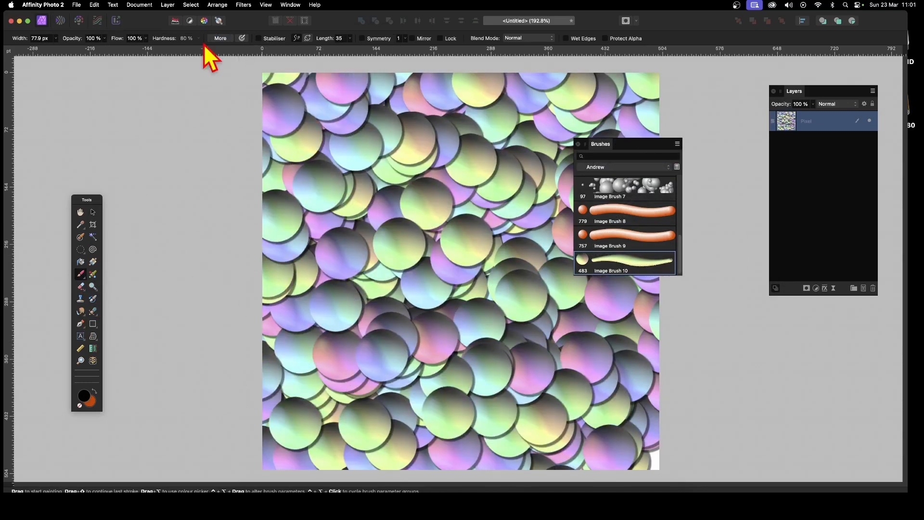